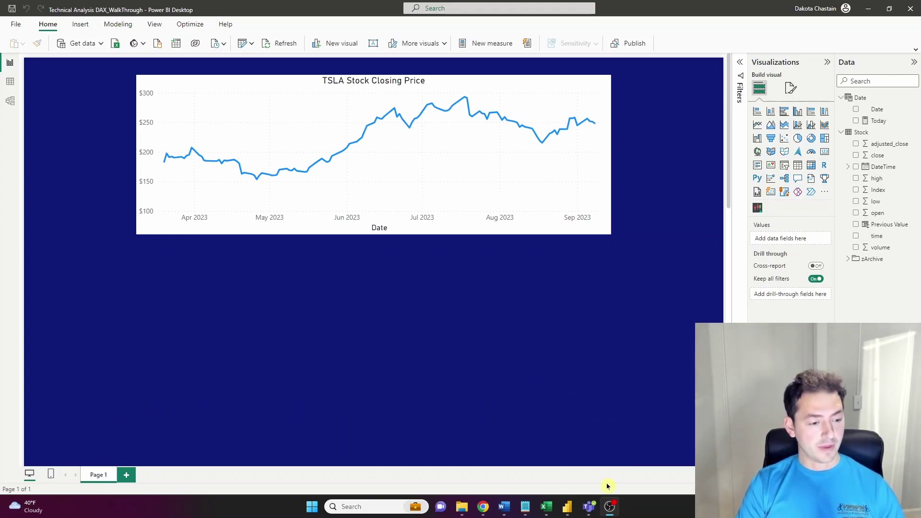
- Switch to the Power Query Editor and review the Ticker parameter's current value and the Stock query's columns
mouse_move(573, 509)
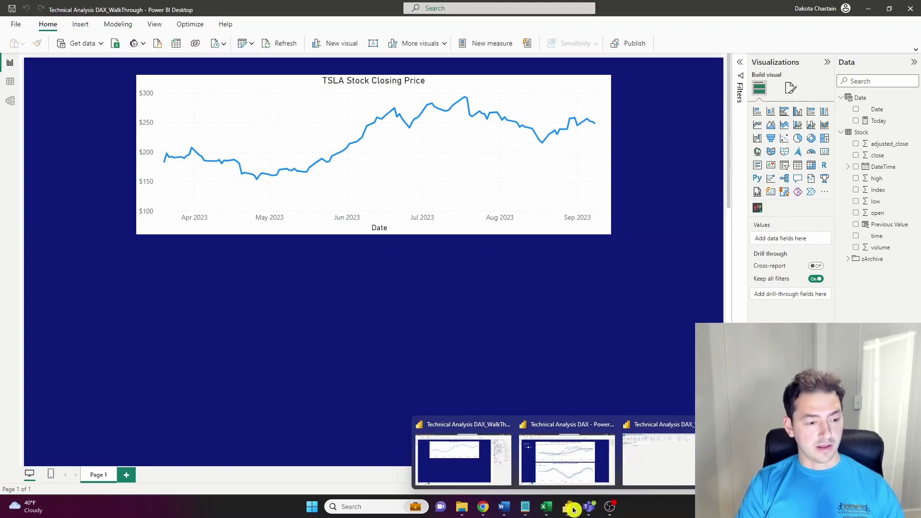
left_click(643, 462)
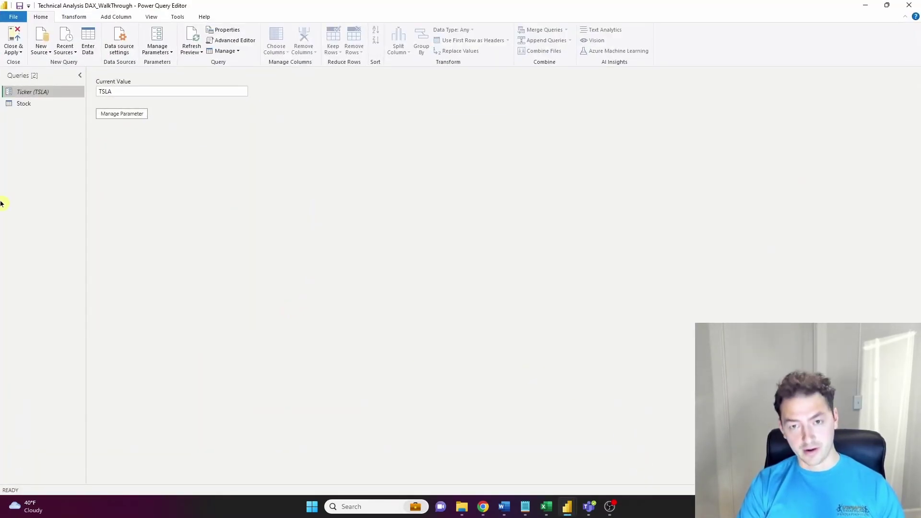
left_click(148, 93)
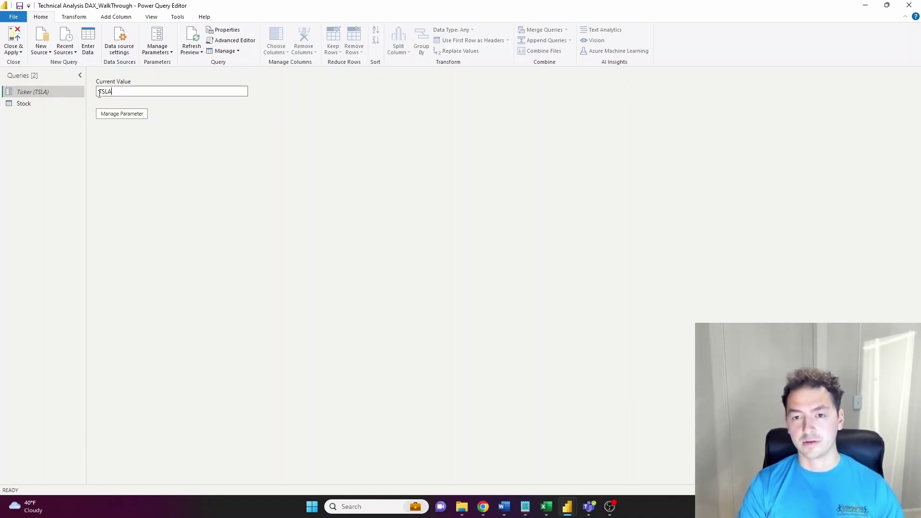
left_click(53, 103)
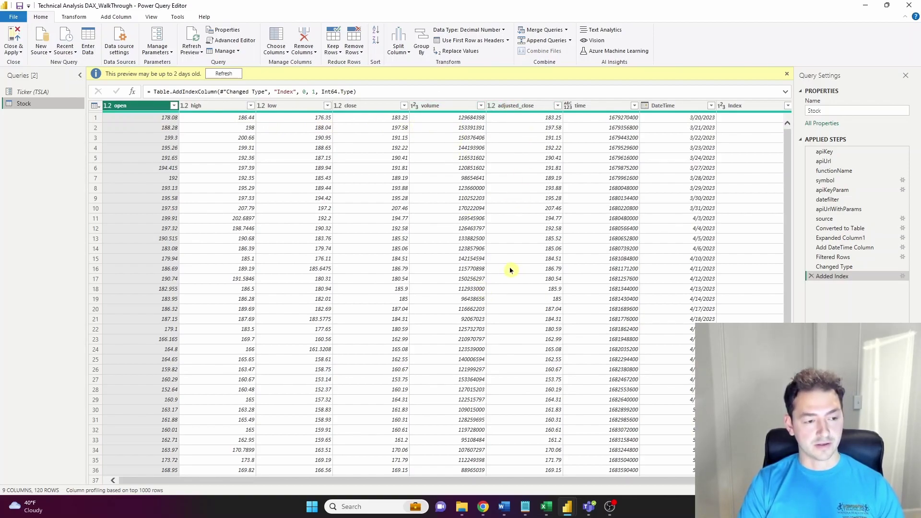
scroll(606, 245, "right", 1)
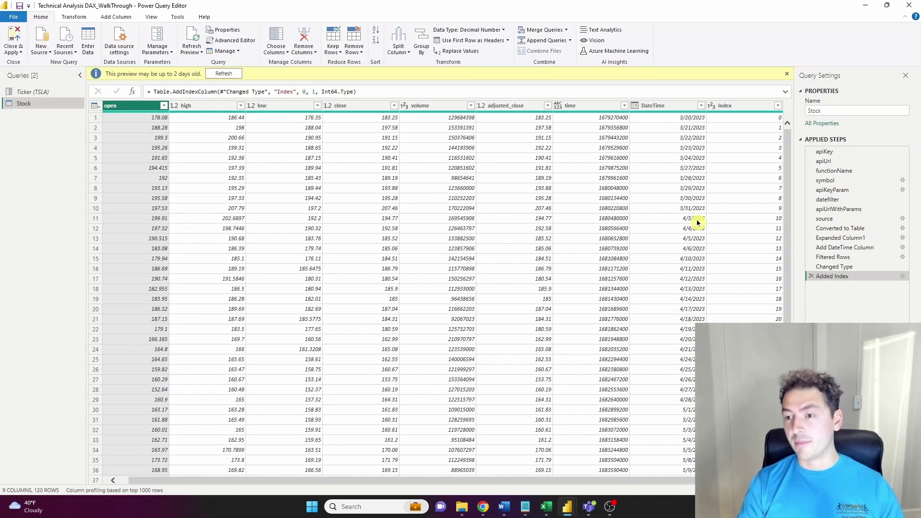
- Review the DateTime condition in the Stock query's Filtered Rows step and the index column from the Added Index step
left_click(844, 258)
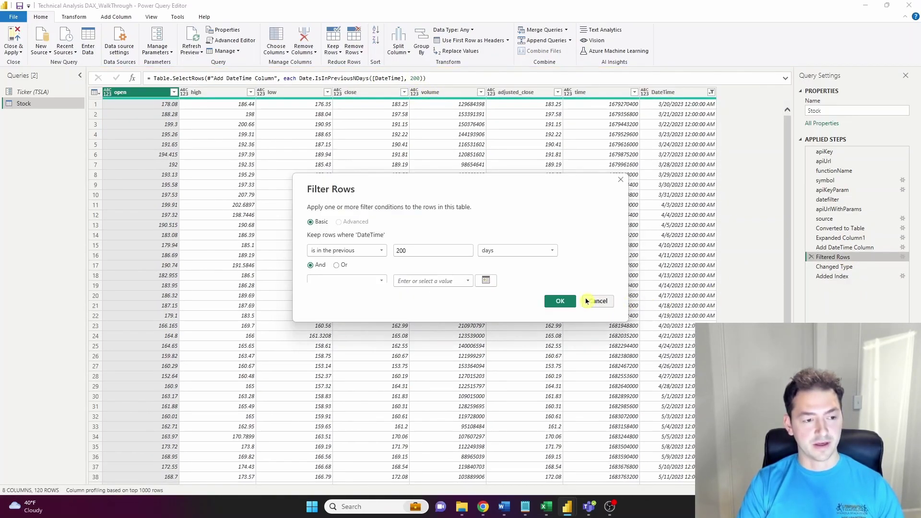
left_click(589, 301)
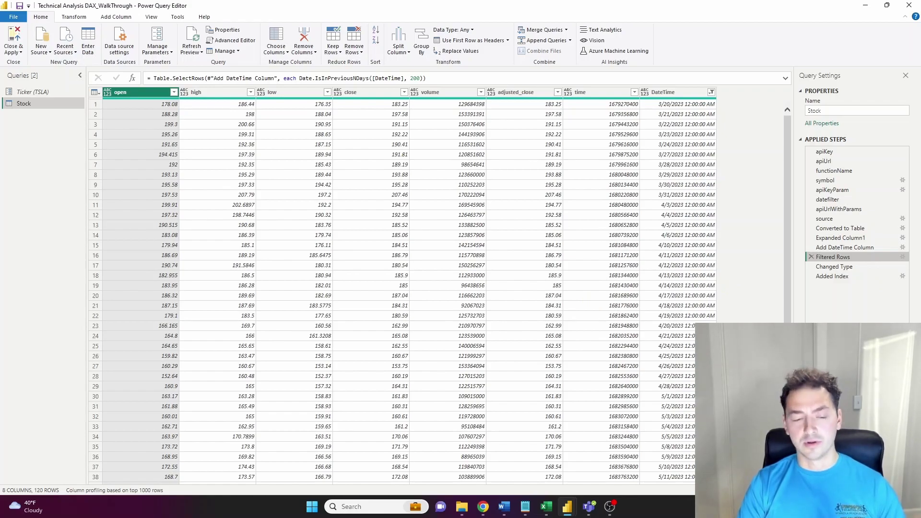
left_click(842, 277)
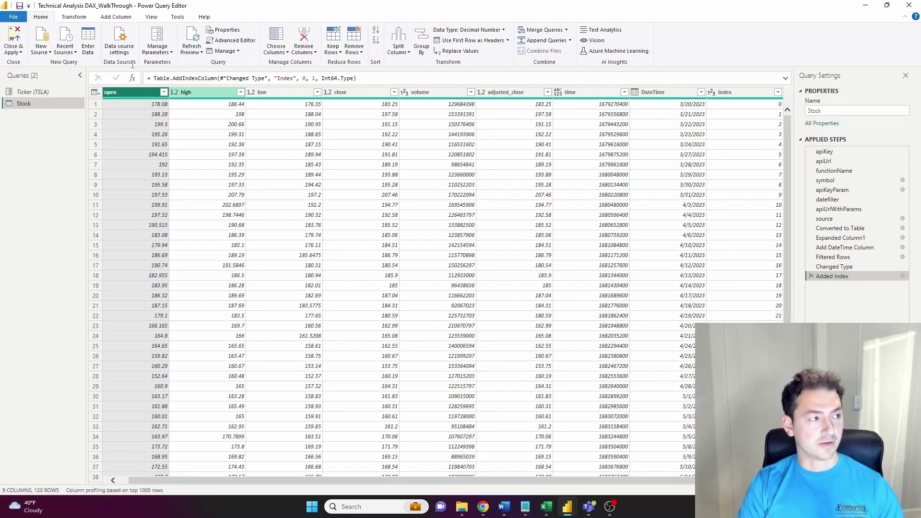
left_click(113, 17)
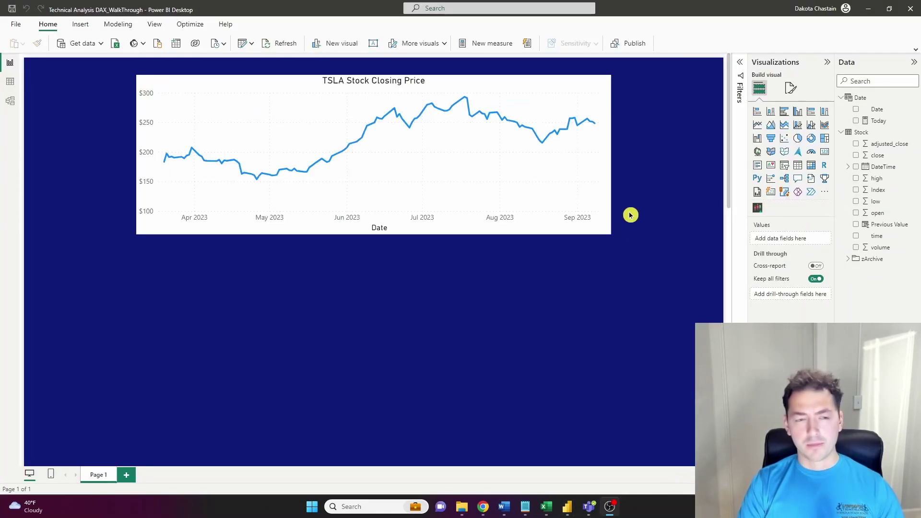
- Show the data model and discard the pending query changes
left_click(11, 103)
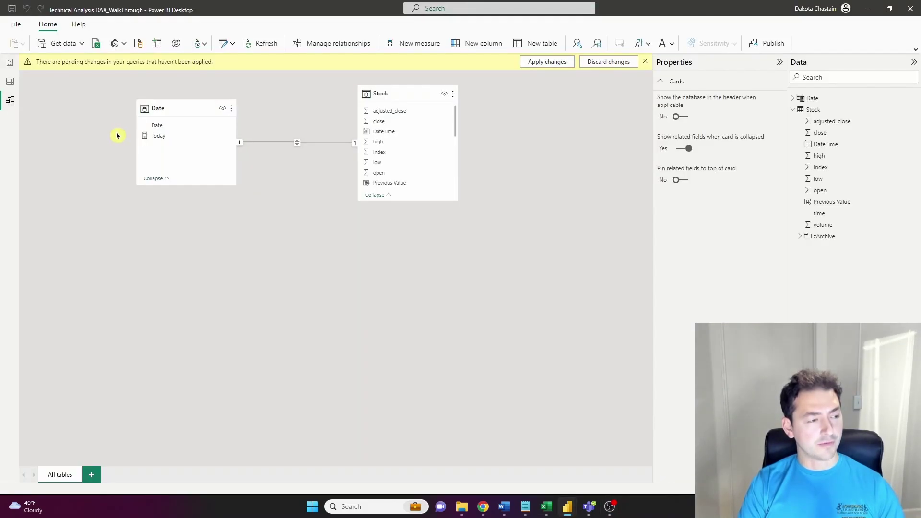
left_click(618, 67)
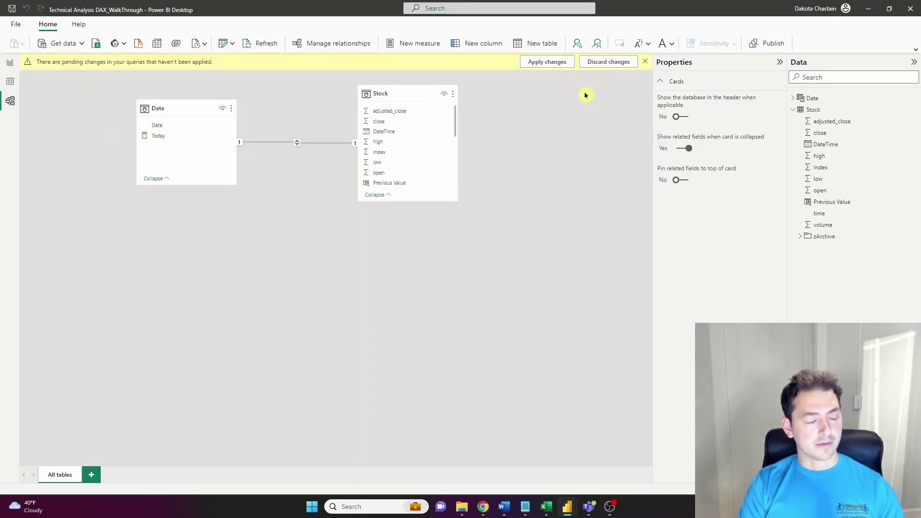
left_click(505, 286)
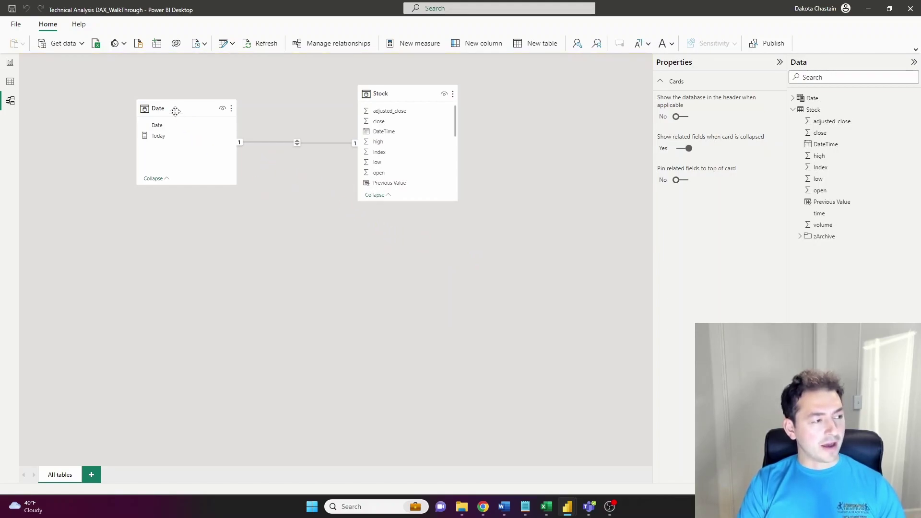
- Examine the Date table's CALENDAR formula and its relationship to the Stock table
left_click(856, 98)
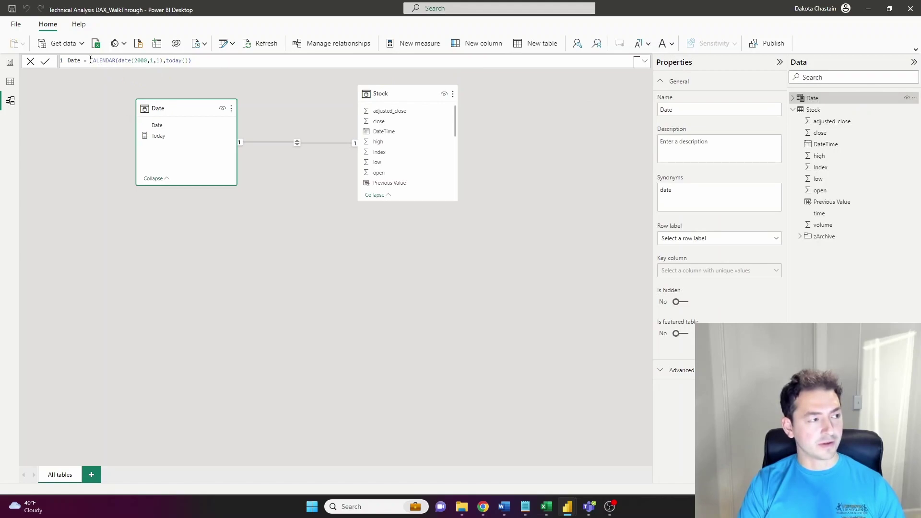
left_click_drag(90, 60, 205, 50)
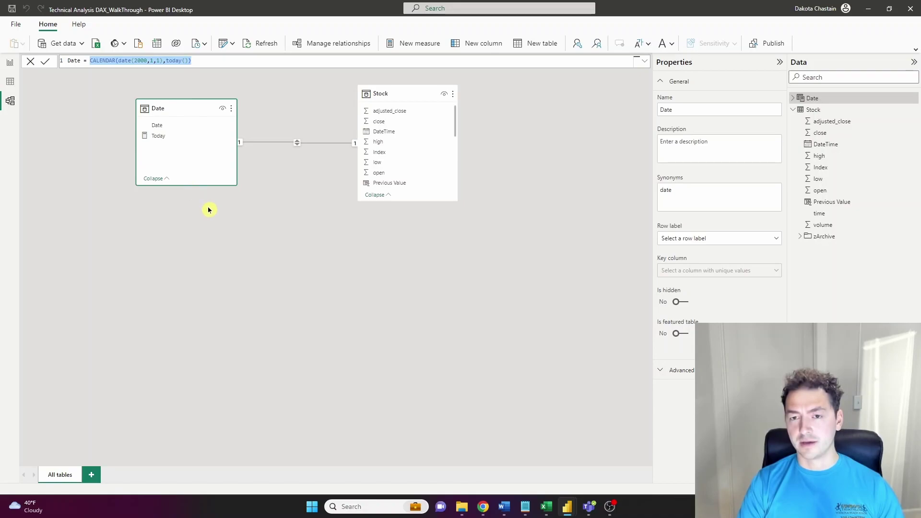
left_click(275, 143)
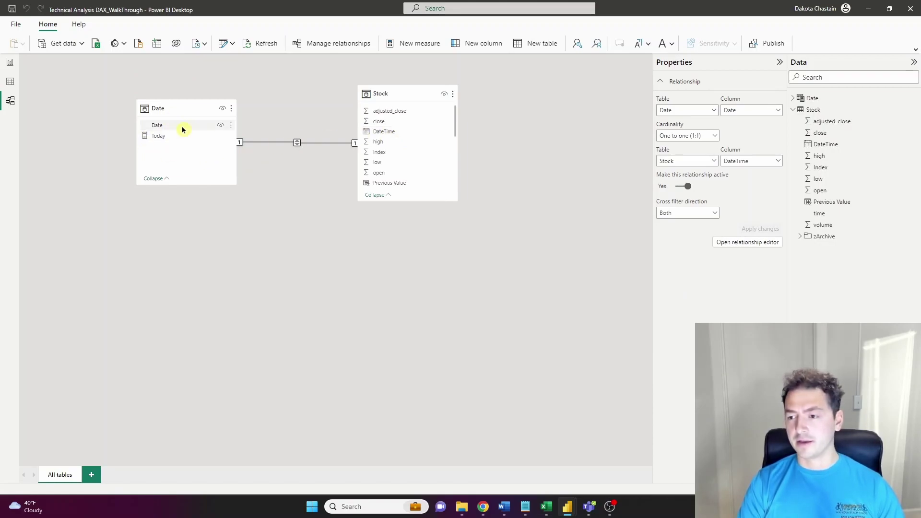
- Return to the report page, select the TSLA closing price chart, and create a new measure named SMA_50
left_click(9, 64)
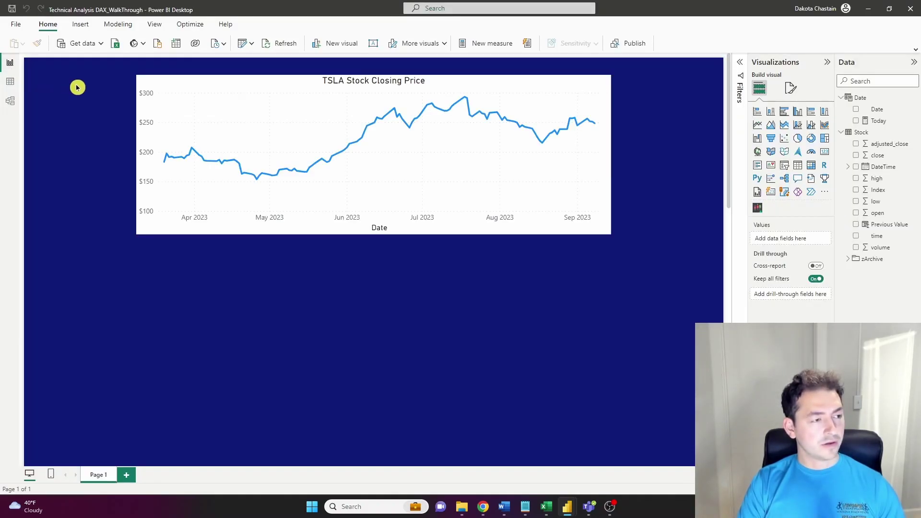
left_click(283, 84)
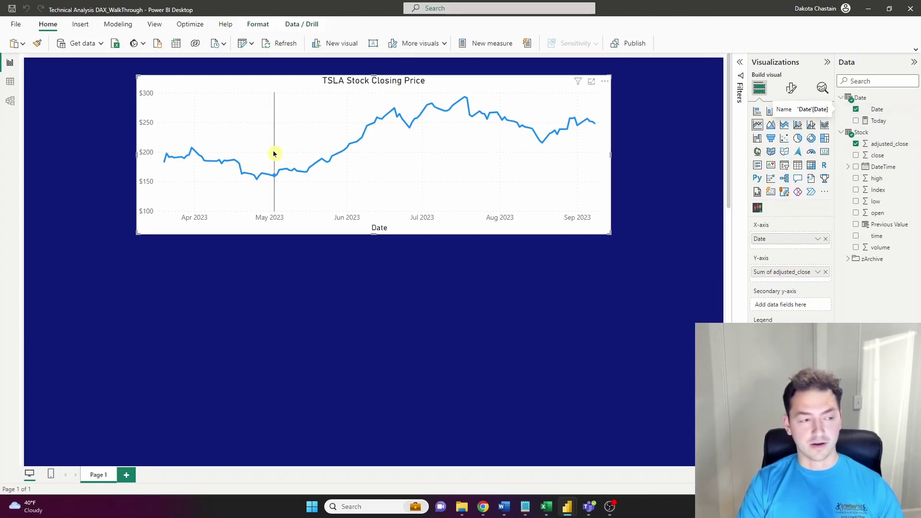
left_click(491, 43)
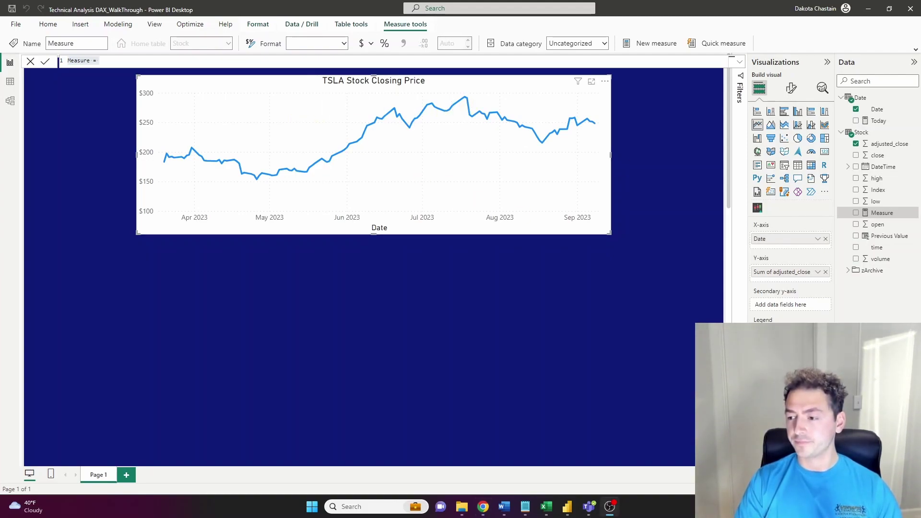
left_click(85, 61)
double_click(85, 62)
type("SMA_")
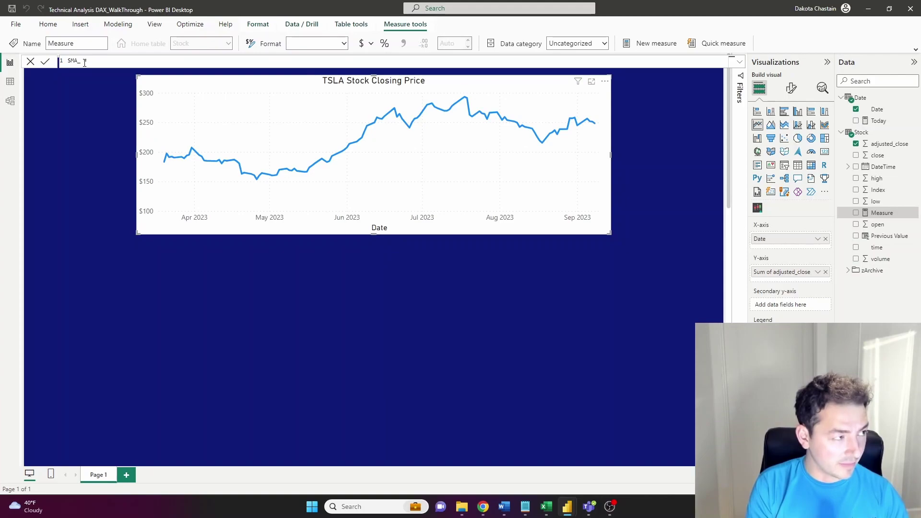
type("50 =")
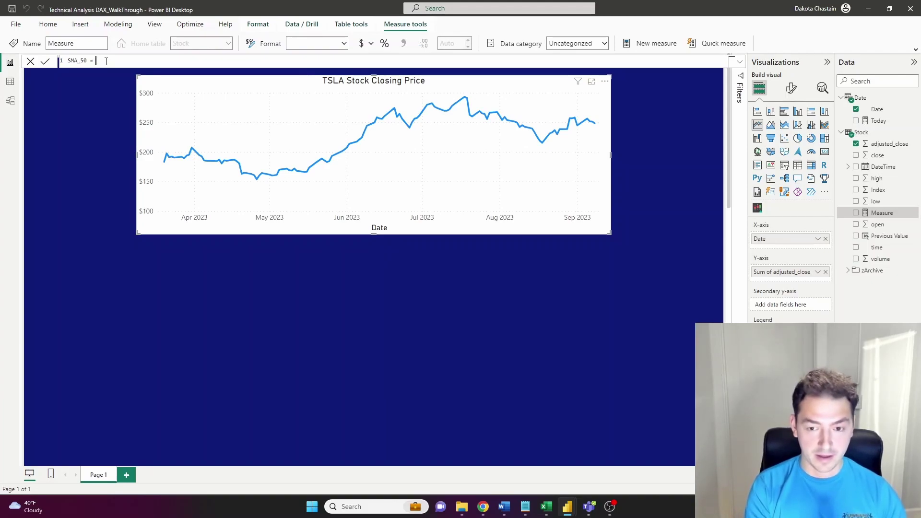
key("alt+Tab")
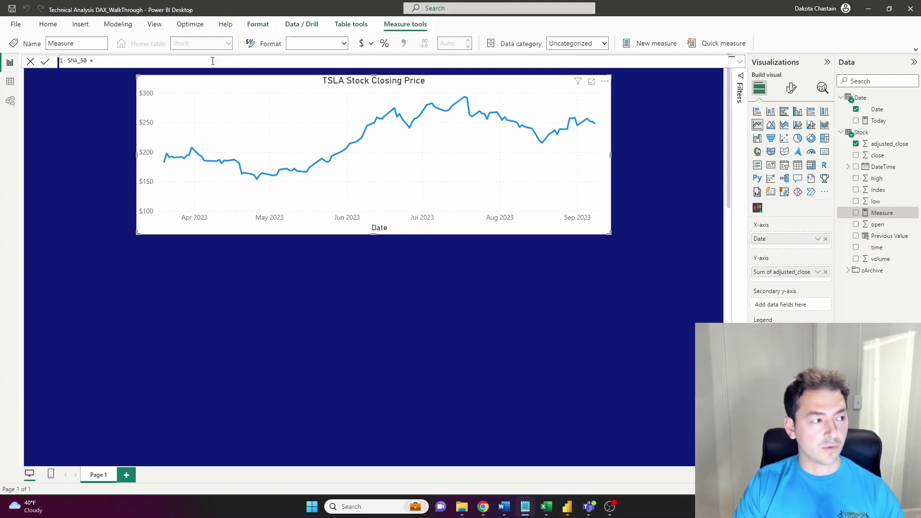
- Begin the SMA_50 formula with AVERAGEX over a TOPN table expression that takes 50 rows
left_click(213, 61)
type("average")
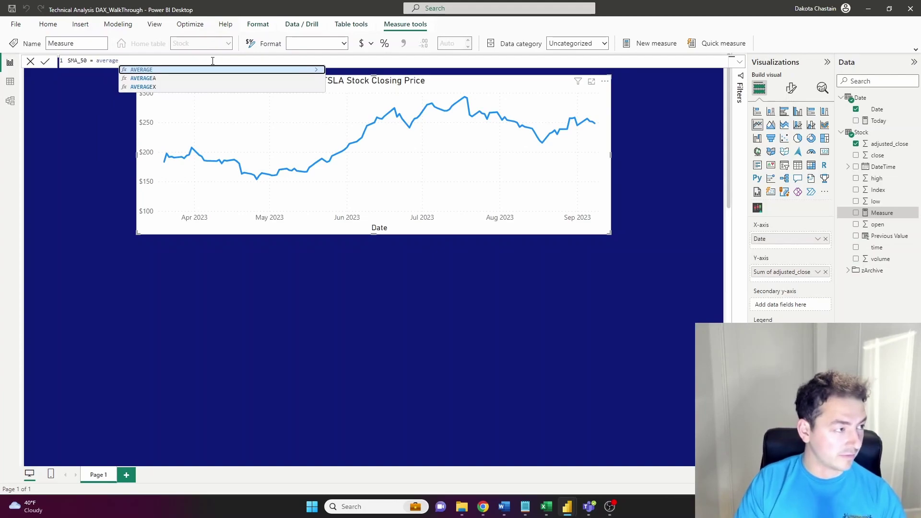
left_click(151, 86)
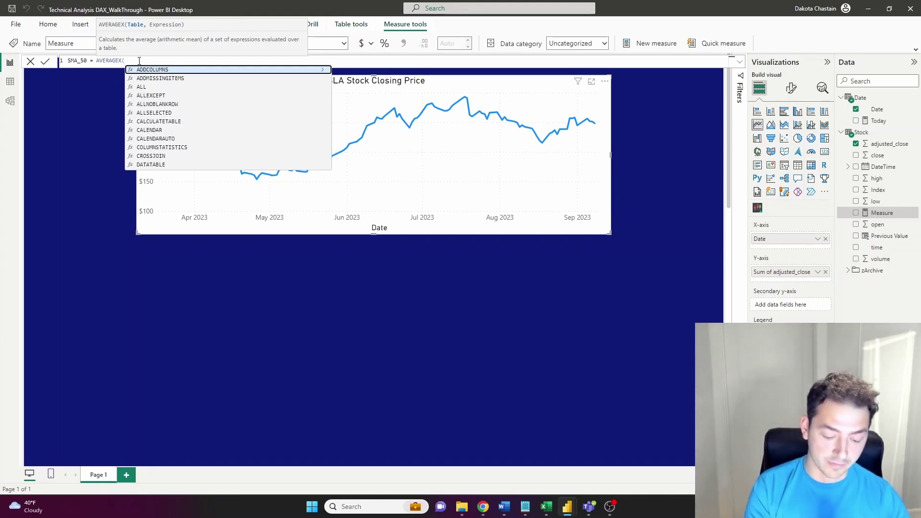
type("topn")
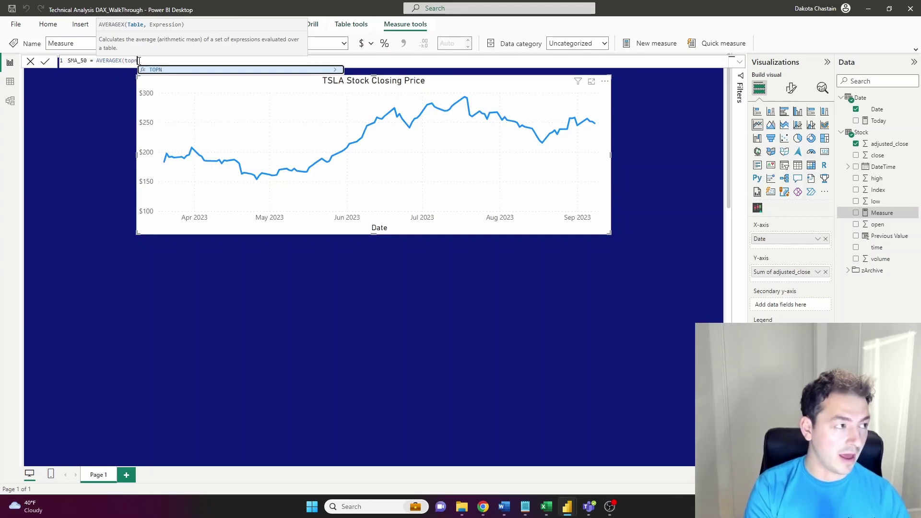
type("(")
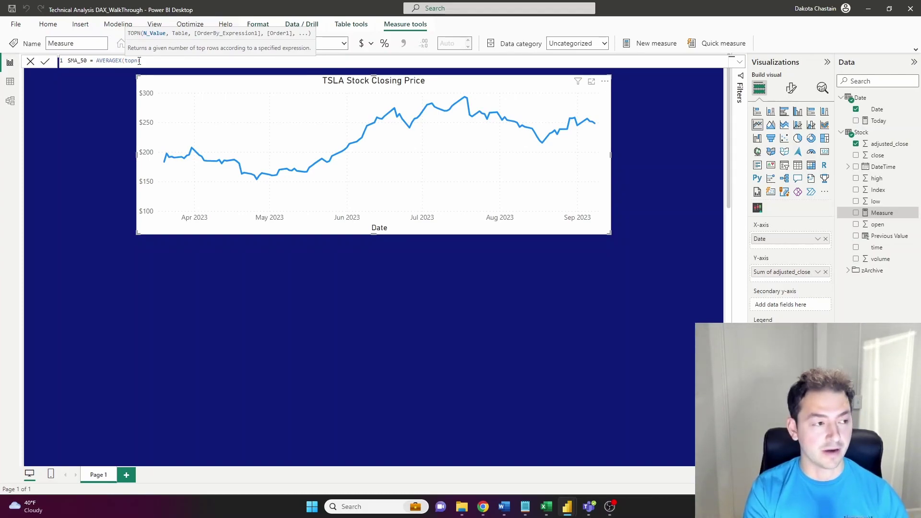
type("50")
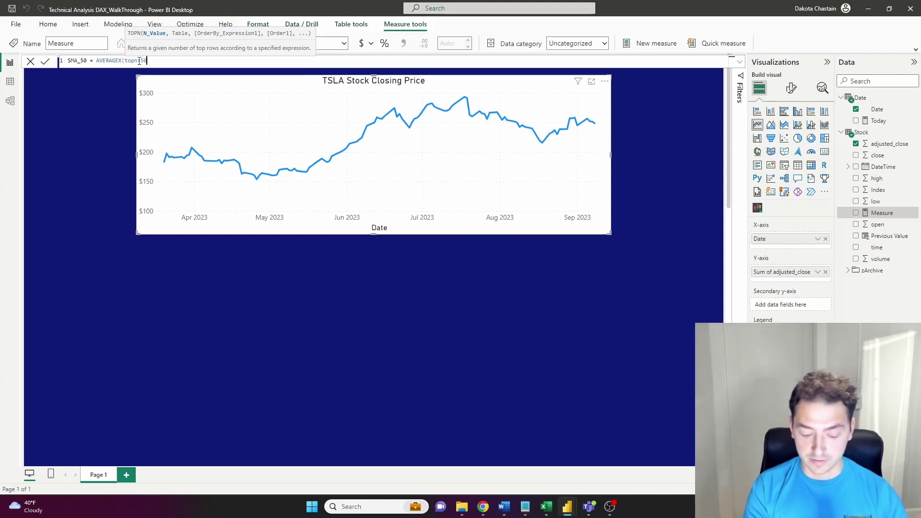
type(",")
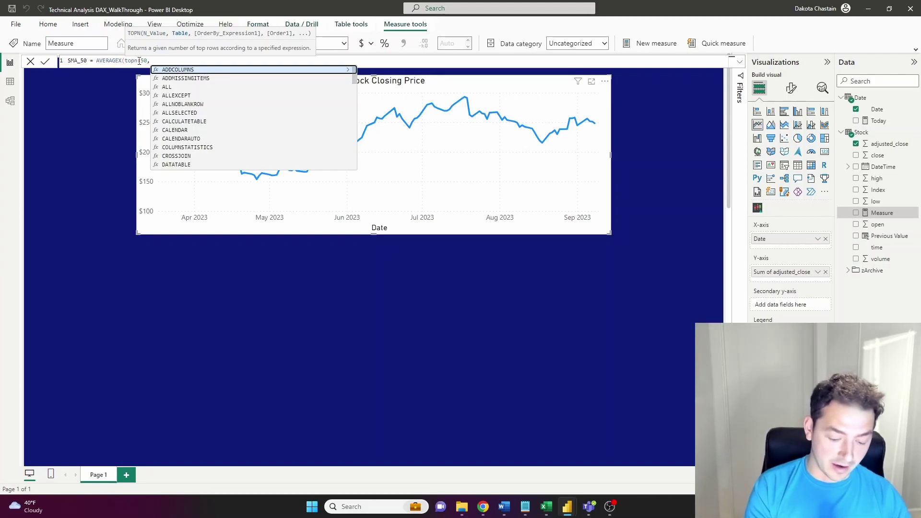
- Set the TOPN table argument to a FILTER over ALL(Stock) in the SMA_50 formula
type("filter(")
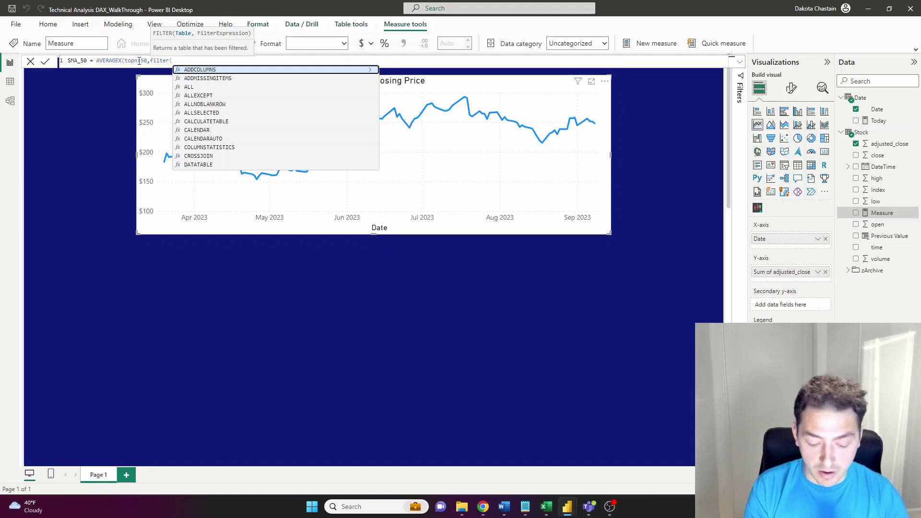
type("all(s")
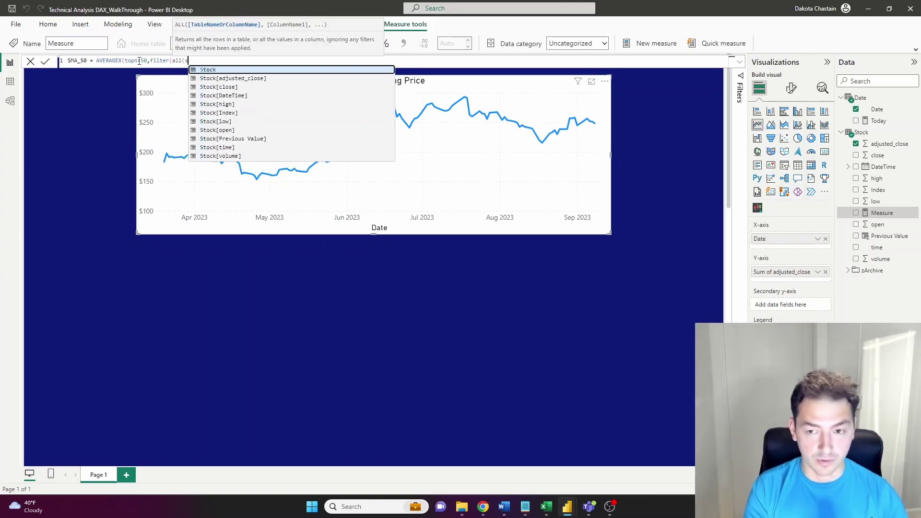
key("Tab")
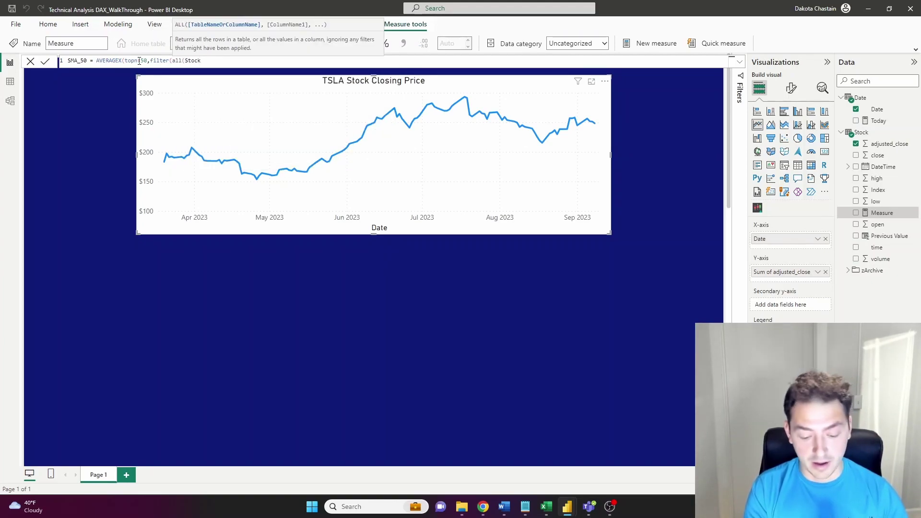
type("),")
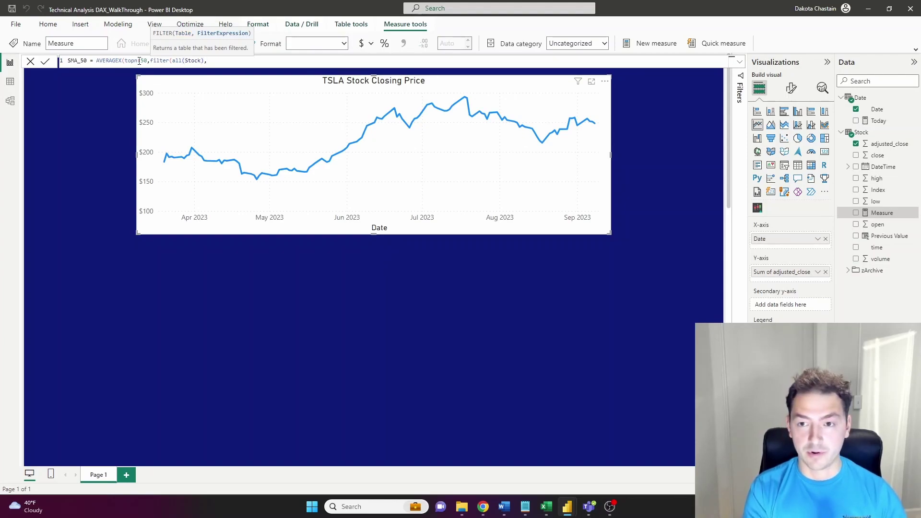
- Complete the FILTER with the condition Stock[DateTime]<=MAX(Stock[DateTime])
type("da")
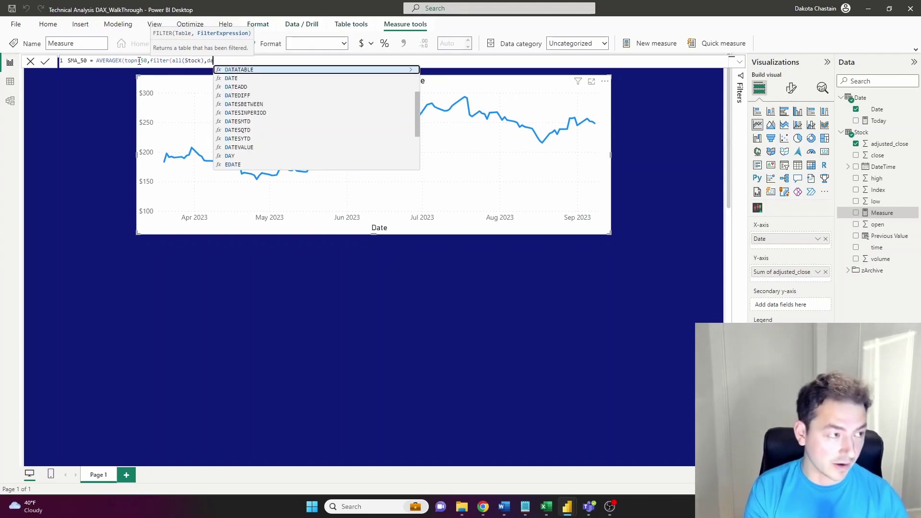
type("teti")
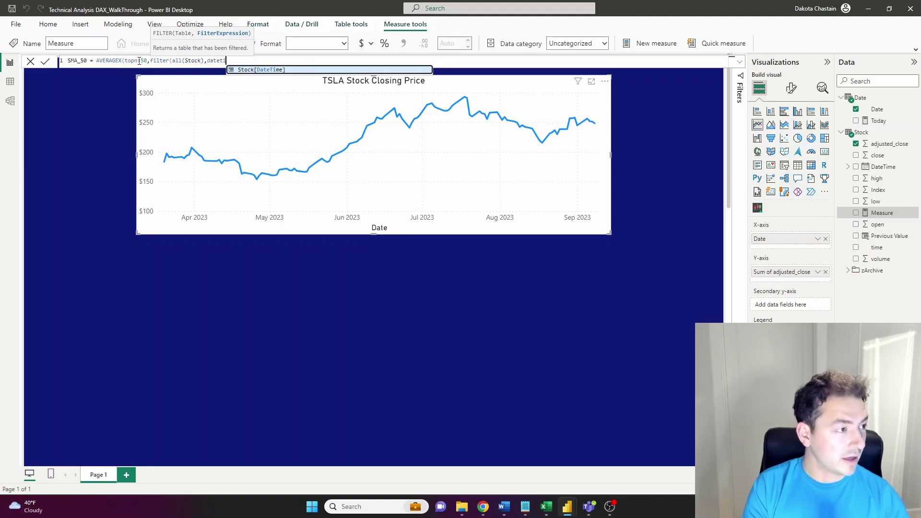
key("Tab")
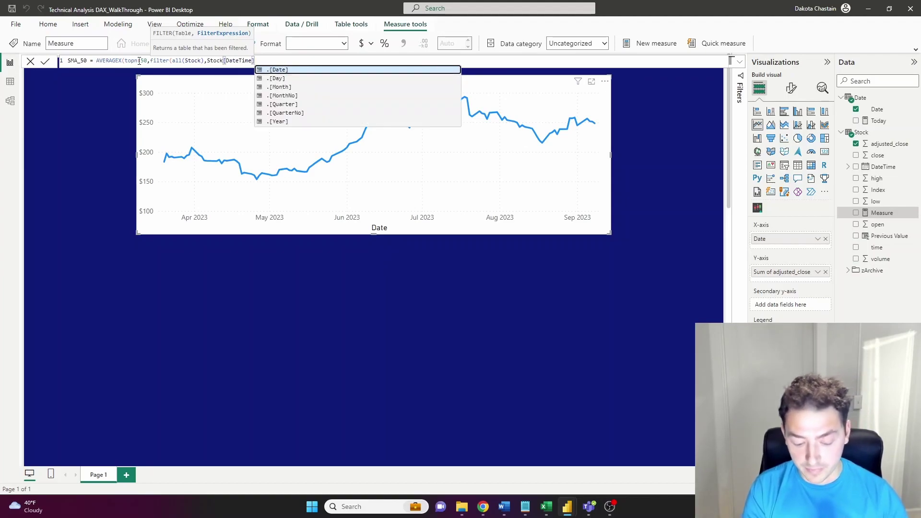
type("<=")
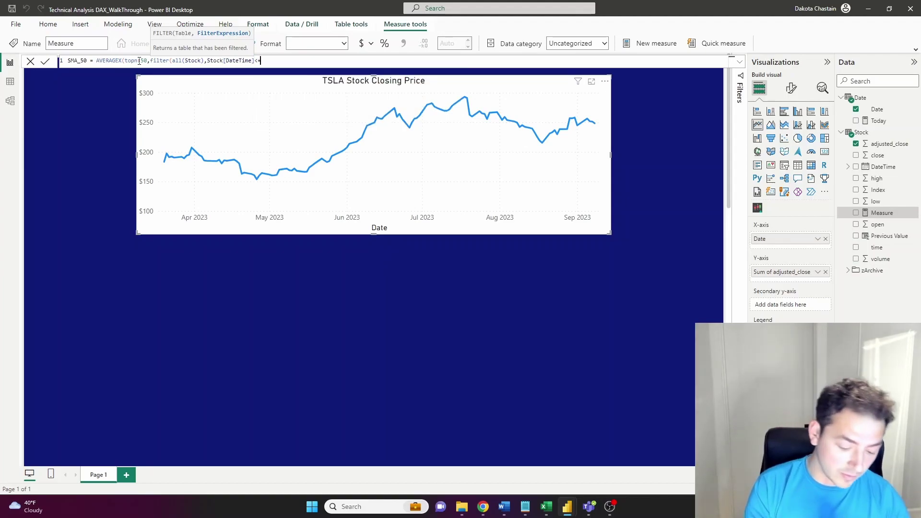
type("max")
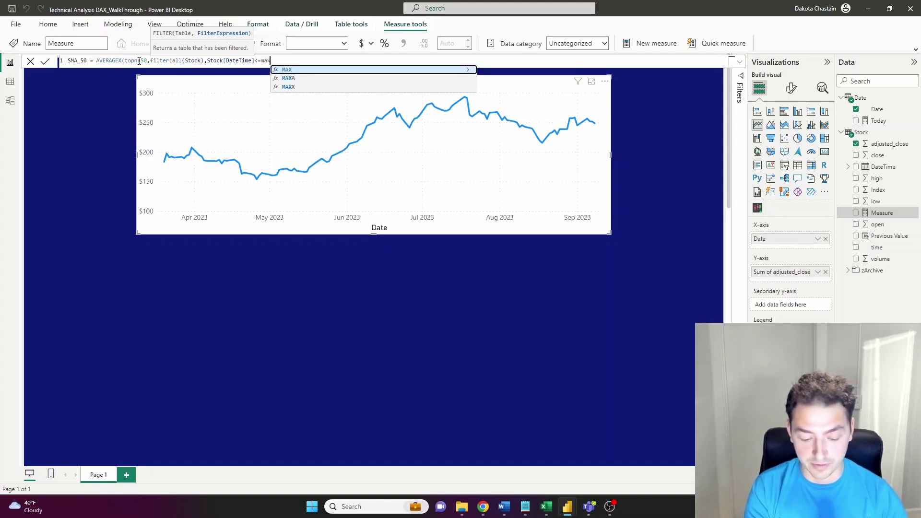
type("(")
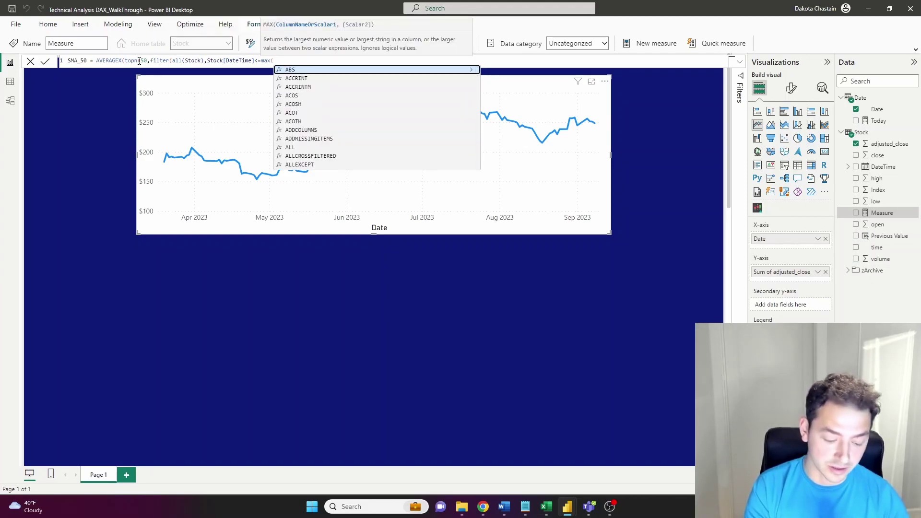
type("date")
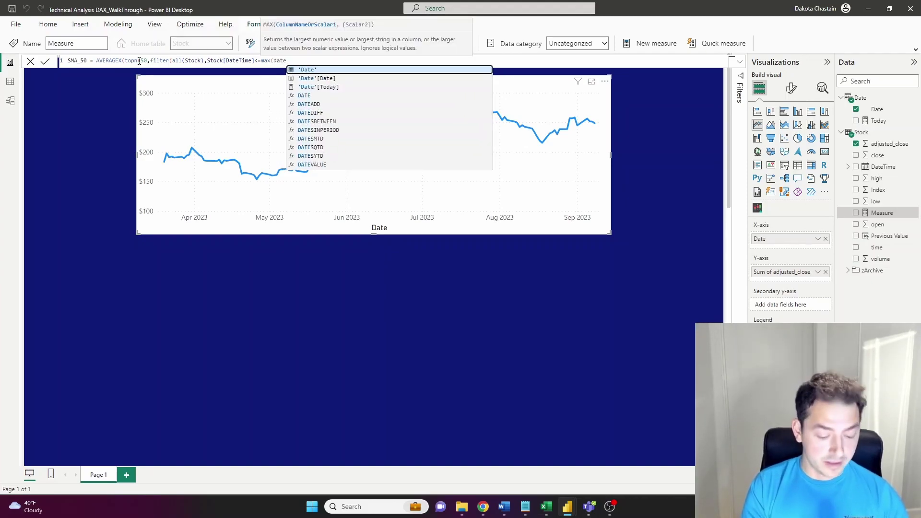
key("BackSpace")
key("BackSpace")
key("BackSpace")
key("BackSpace")
type("Stock[DateTime]")
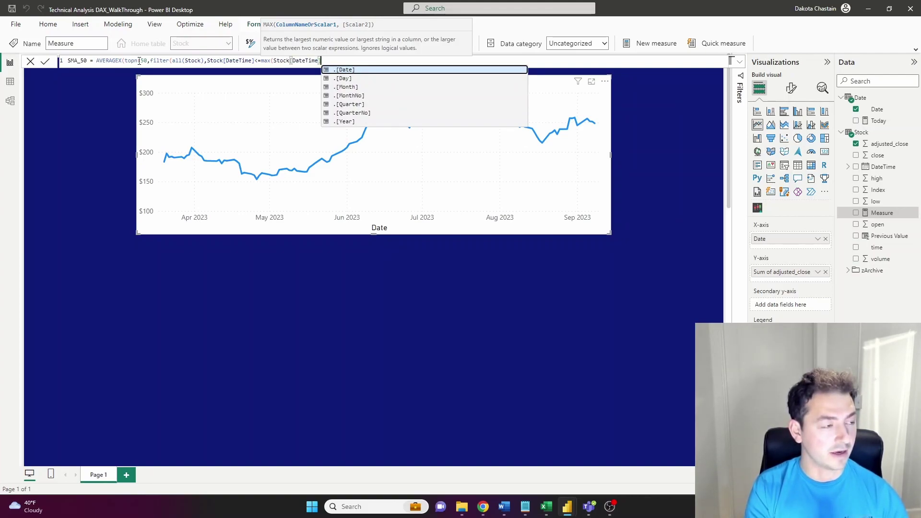
type("))")
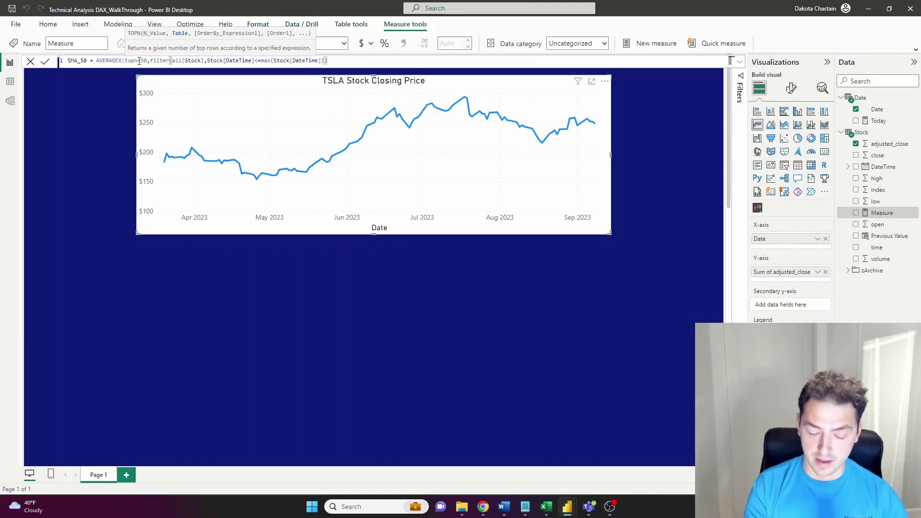
- Order the TOPN rows by Stock[DateTime] in DESC order and close the TOPN function
type(",")
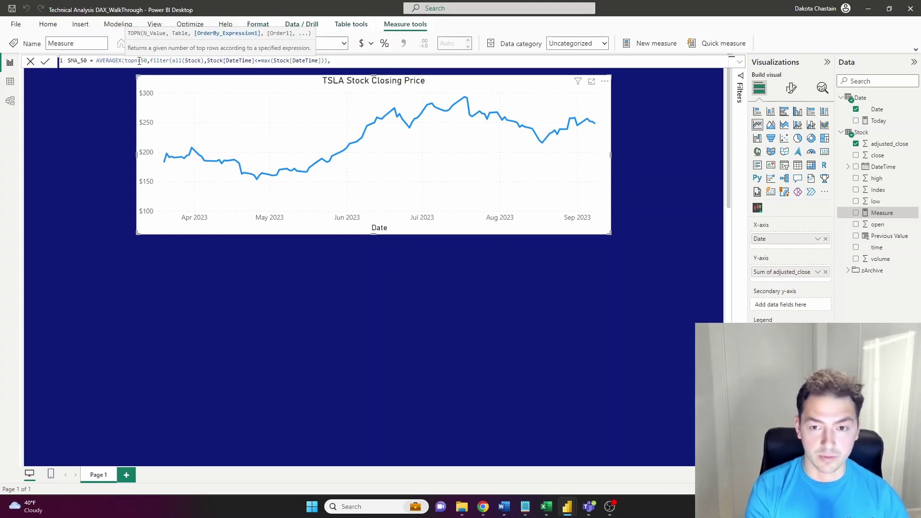
type(" datetim")
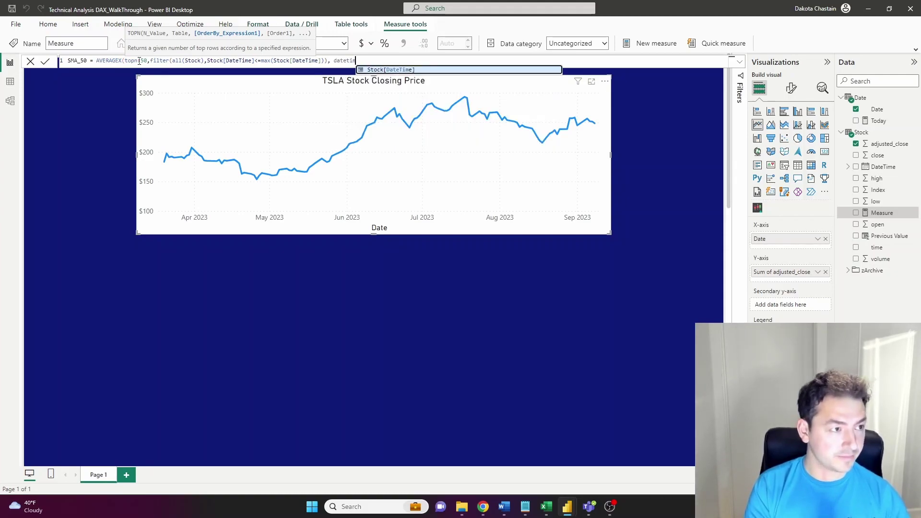
key("Tab")
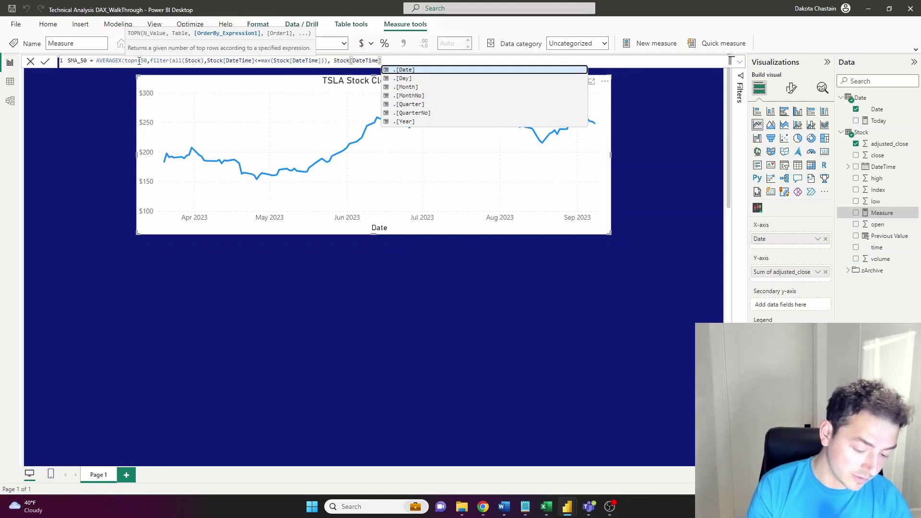
type(",de")
key("Tab")
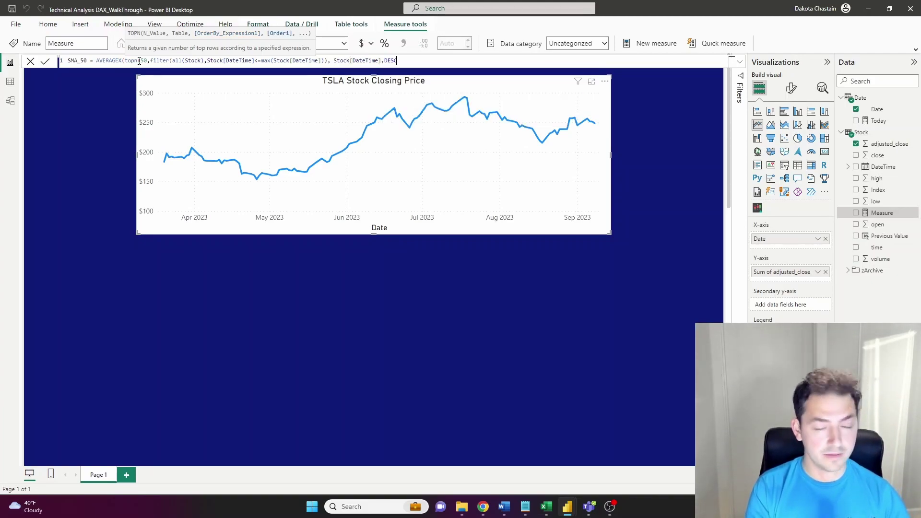
type(")")
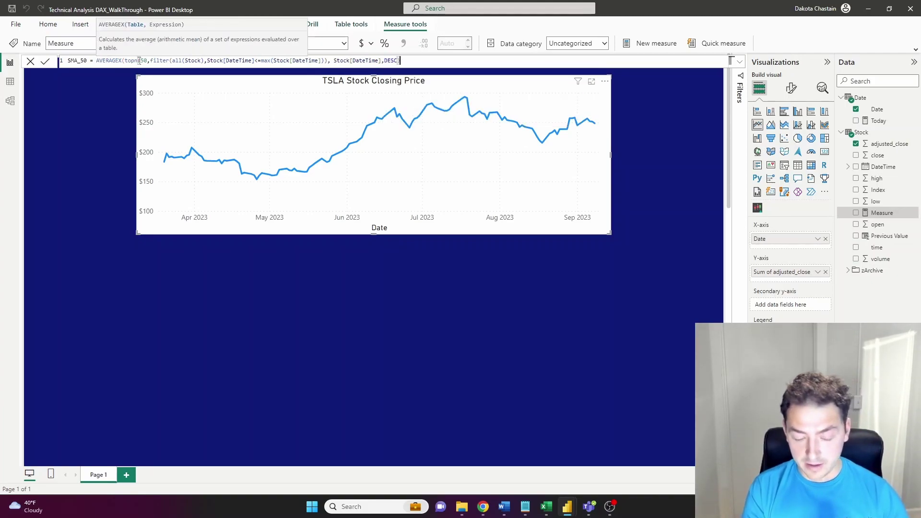
- Finish the SMA_50 measure with Stock[adjusted_close] as the averaged expression and add it to the TSLA closing price chart
type(",")
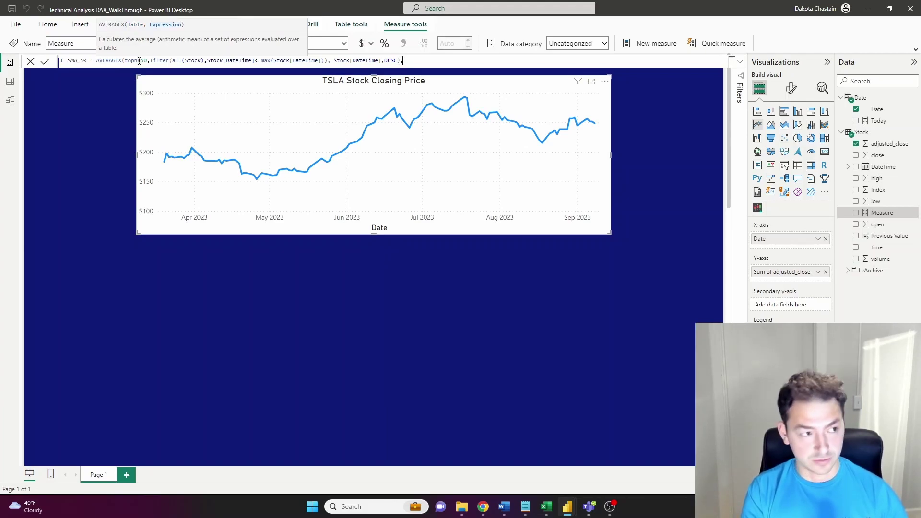
type("adju")
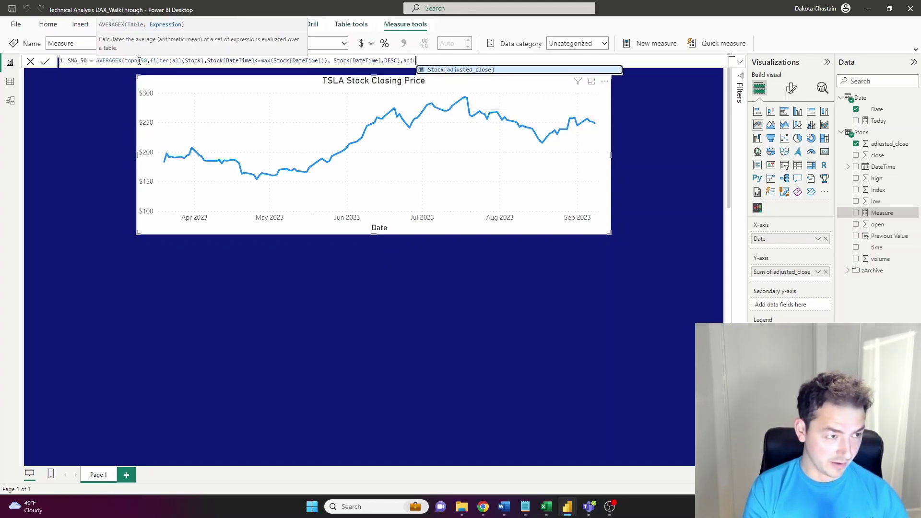
key("Tab")
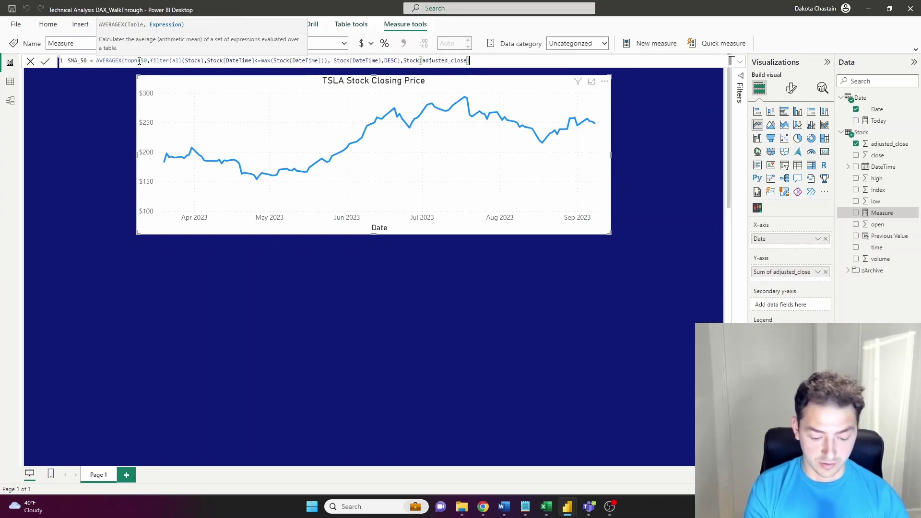
type(")")
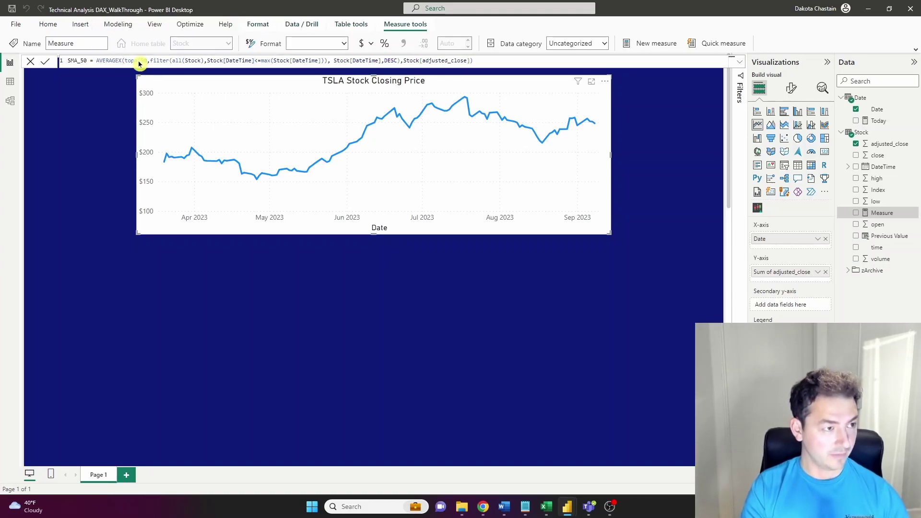
key("Return")
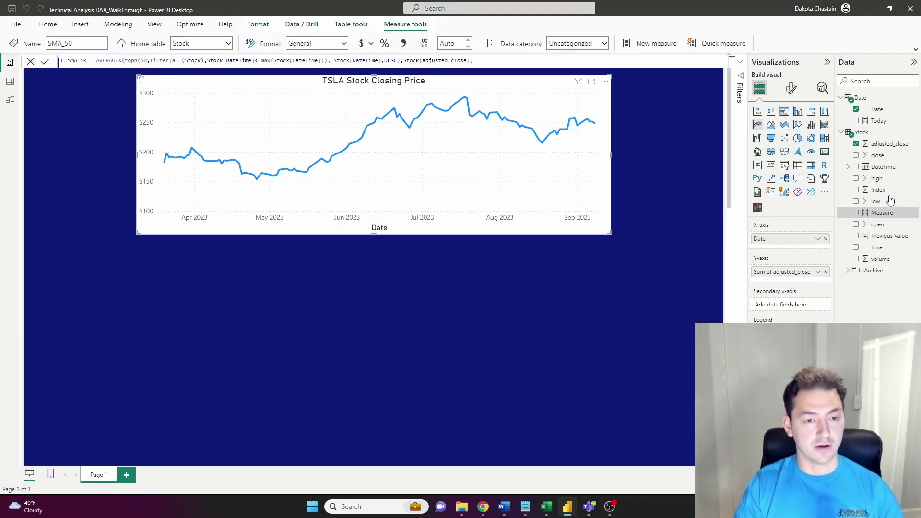
left_click_drag(893, 230, 509, 170)
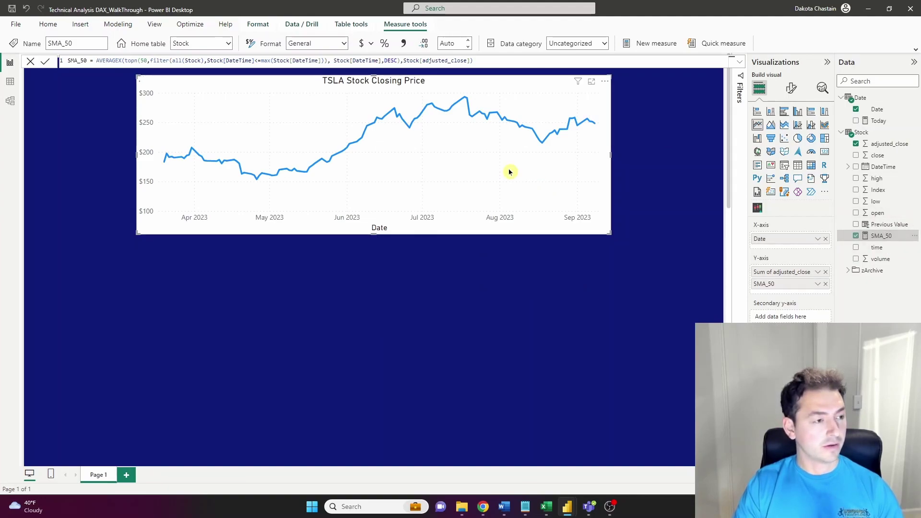
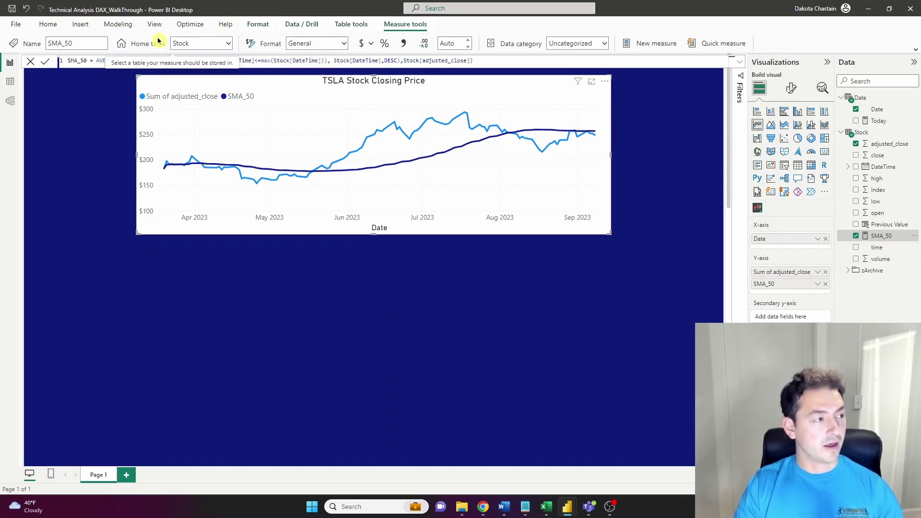
- Start a new numeric range parameter and name it Moving_average
left_click(125, 25)
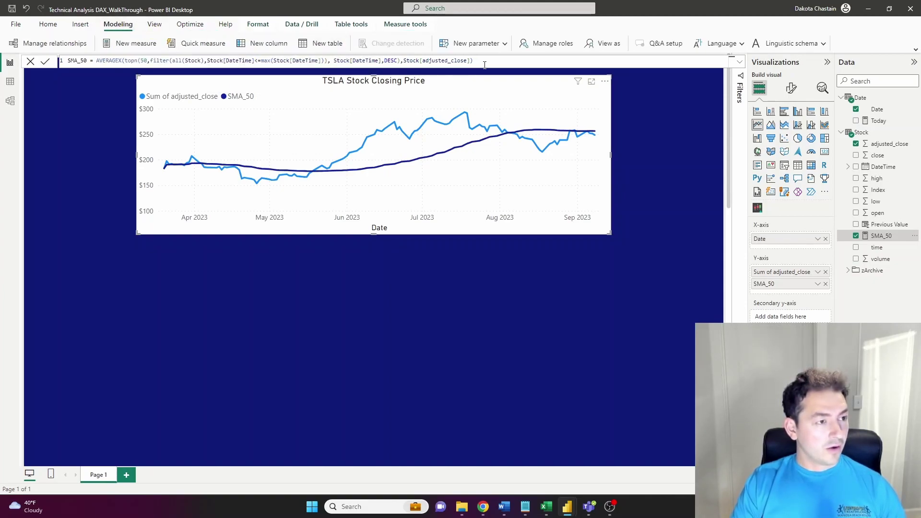
left_click(501, 48)
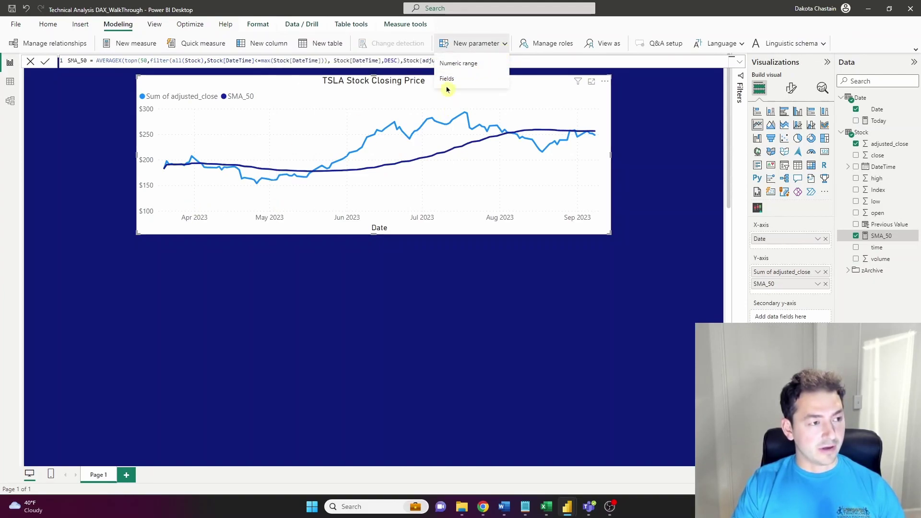
left_click(456, 65)
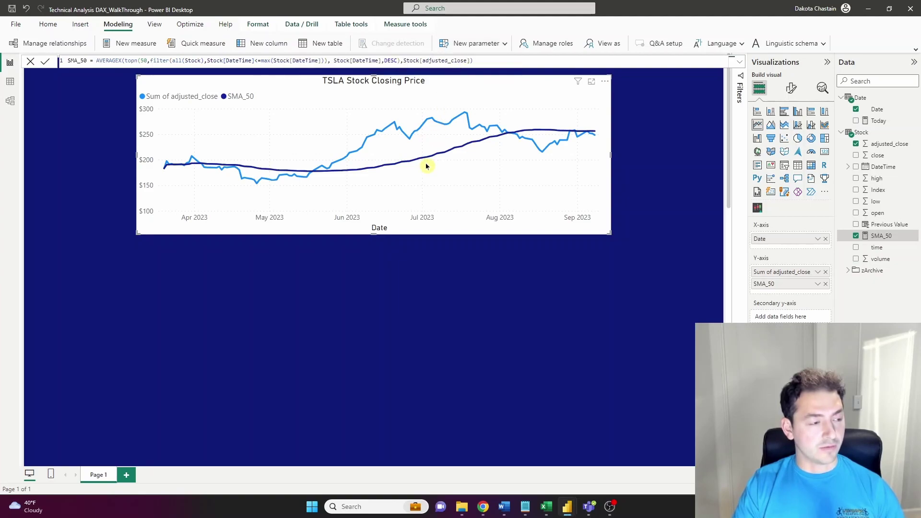
double_click(370, 193)
type("Moving_average")
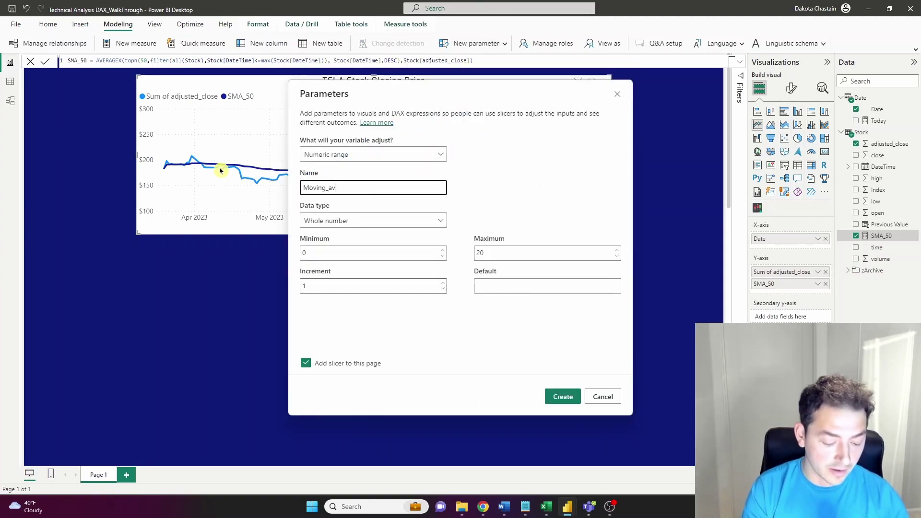
- Set the parameter's minimum to 10, maximum to 100 and increment to 10, and create it with a slicer on this page
left_click(329, 257)
left_click(313, 259)
type("10")
left_click(509, 257)
type("100")
left_click(353, 288)
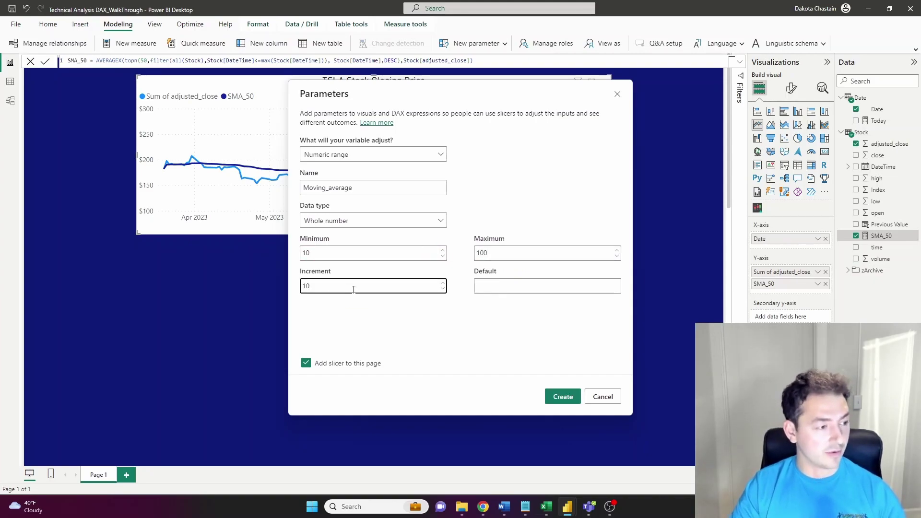
left_click(558, 396)
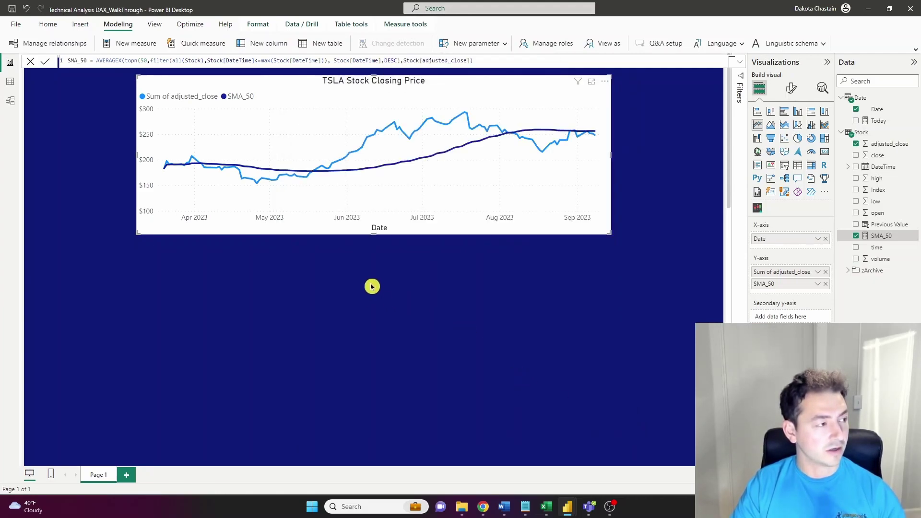
- Replace the fixed 50 in the SMA_50 measure's TOPN with Moving_average[Moving_average Value]
left_click(883, 247)
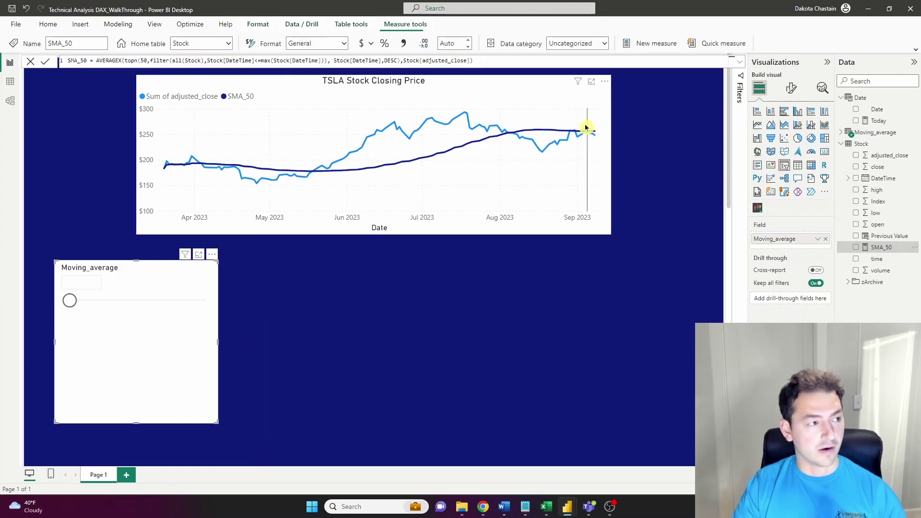
left_click(147, 60)
key("BackSpace")
key("BackSpace")
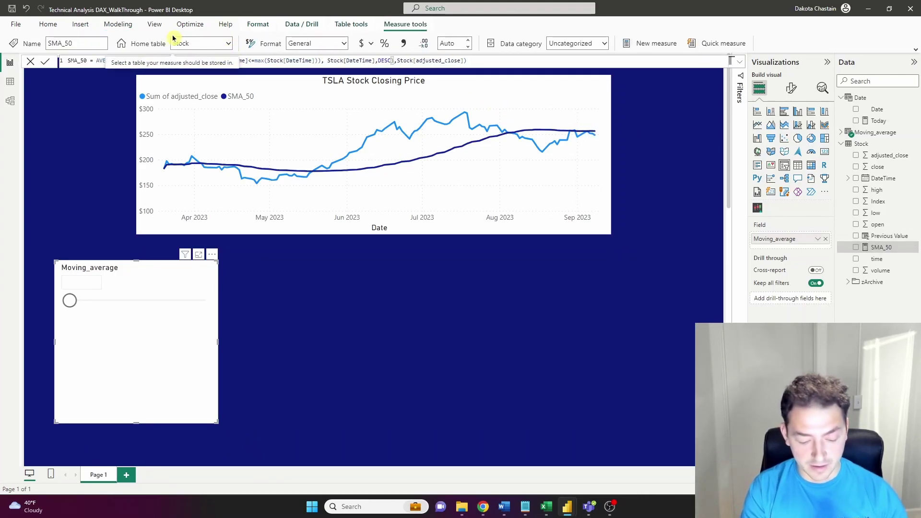
type("movi")
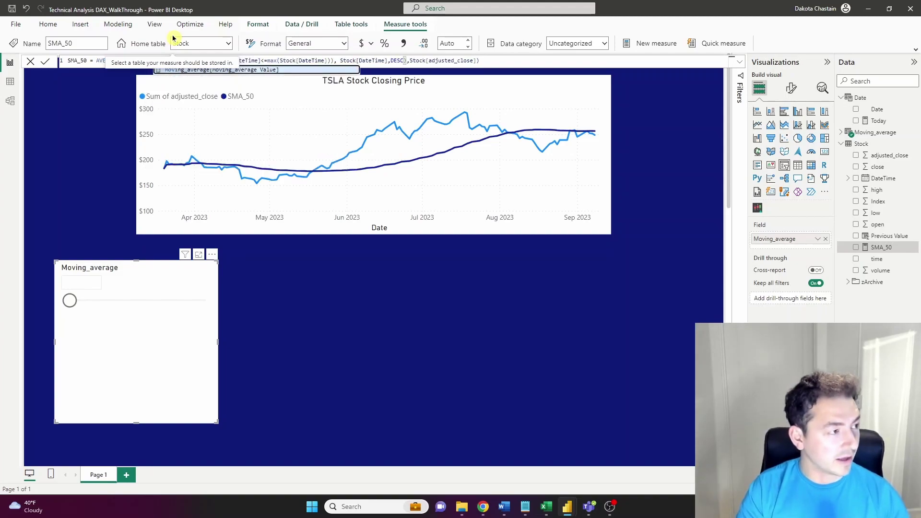
left_click(214, 71)
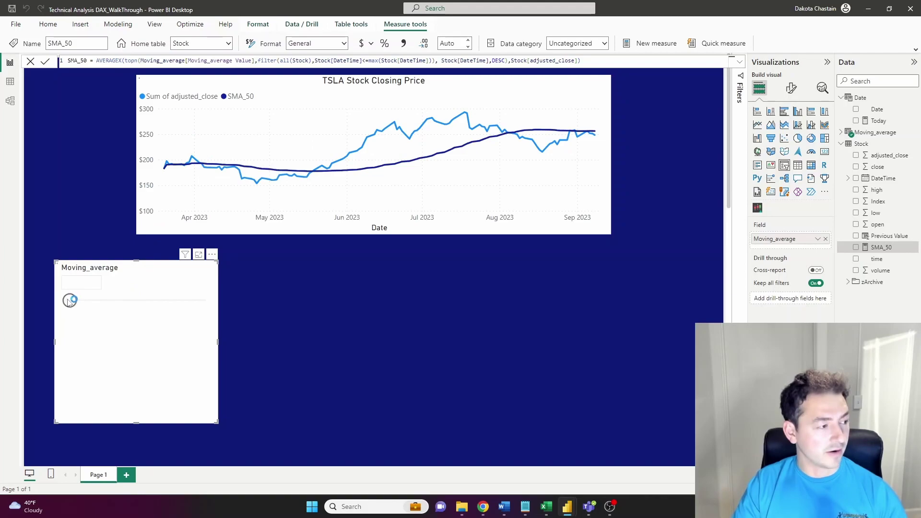
- Set the Moving_average slicer to 50
left_click_drag(72, 308, 120, 305)
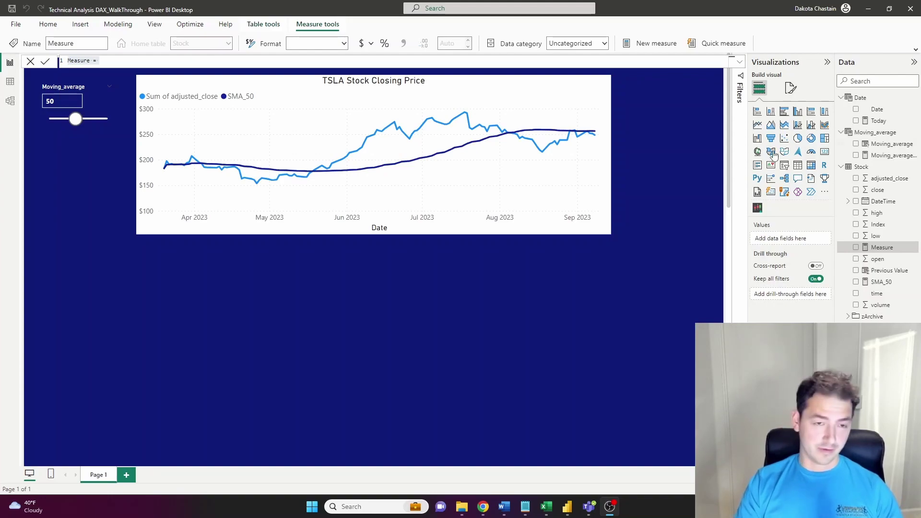
- Define the new measure as MACD, returning SMA_26-SMA_12 from TOPN averages of Stock[adjusted_close] over 26 and 12 rows
left_click(153, 60)
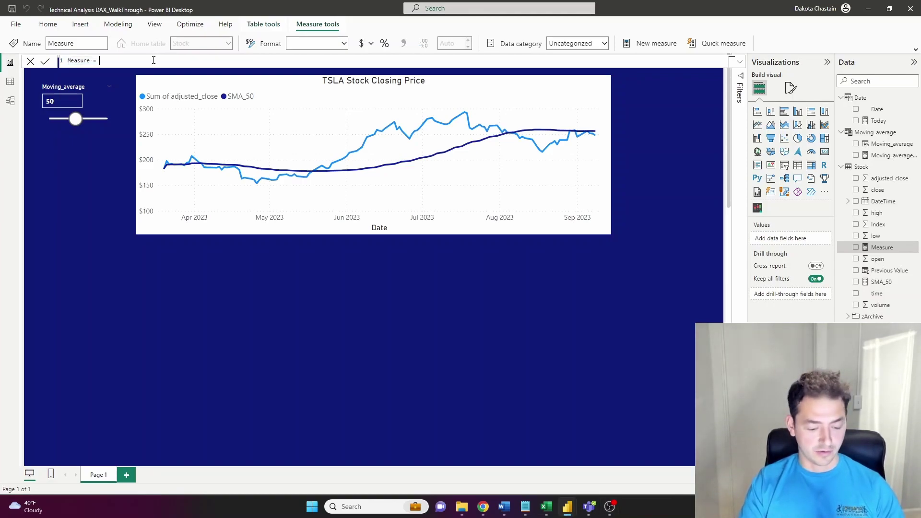
double_click(88, 61)
key("ctrl+a")
key("ctrl+v")
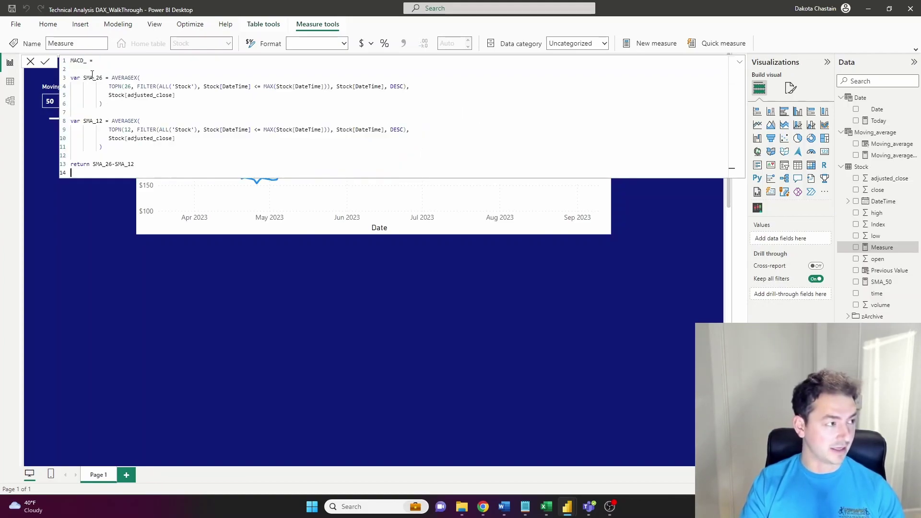
left_click(93, 68)
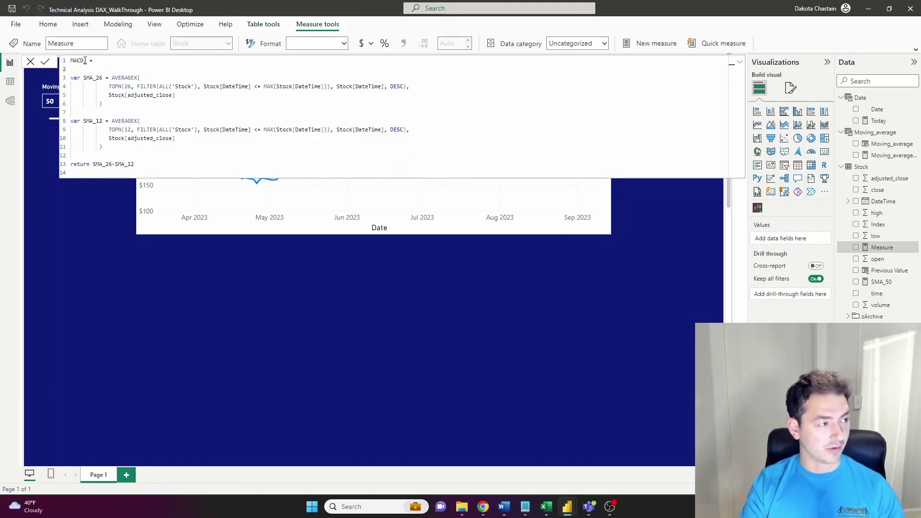
key("BackSpace")
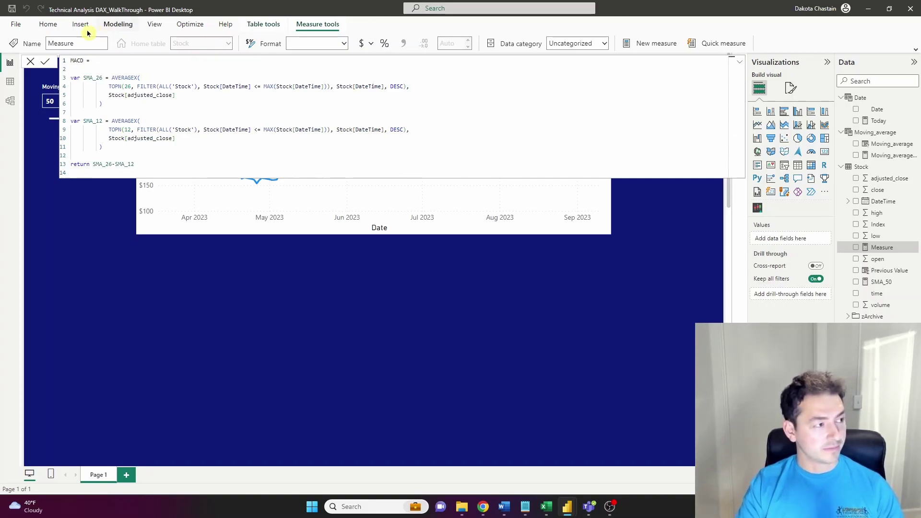
triple_click(125, 87)
double_click(129, 87)
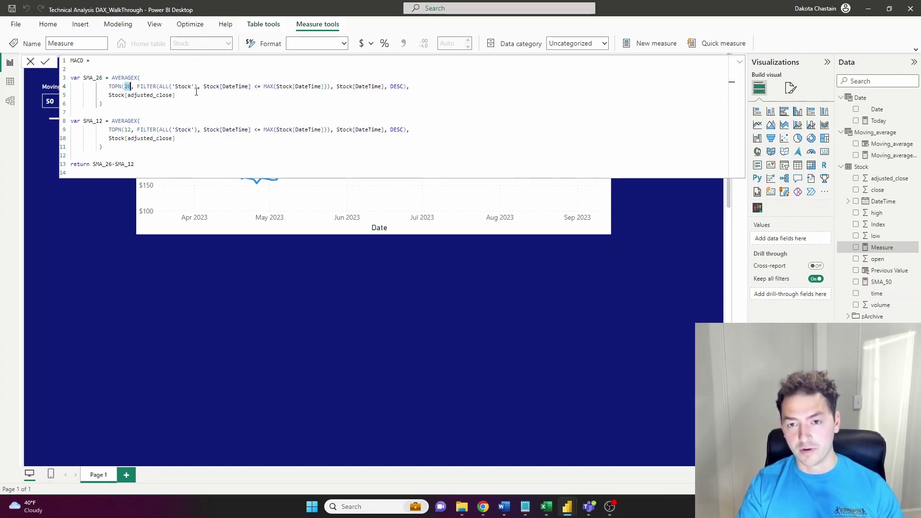
left_click(125, 129)
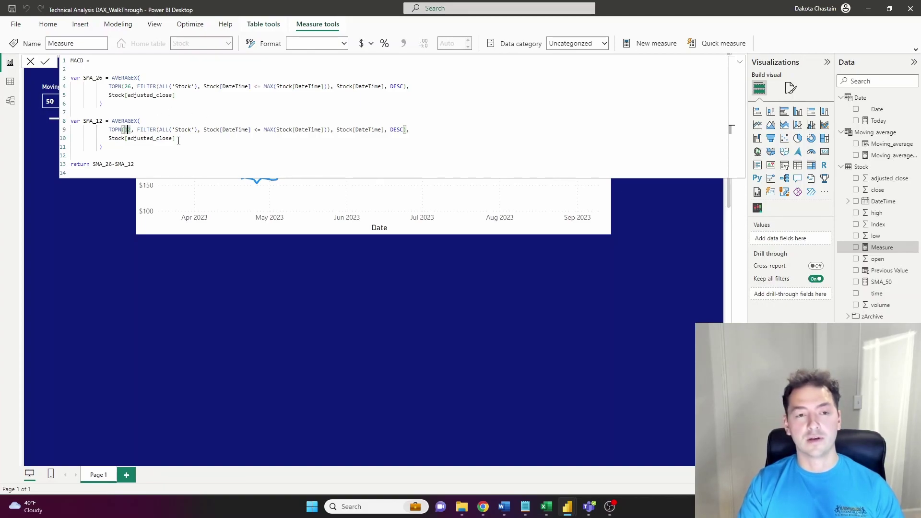
left_click_drag(94, 164, 141, 165)
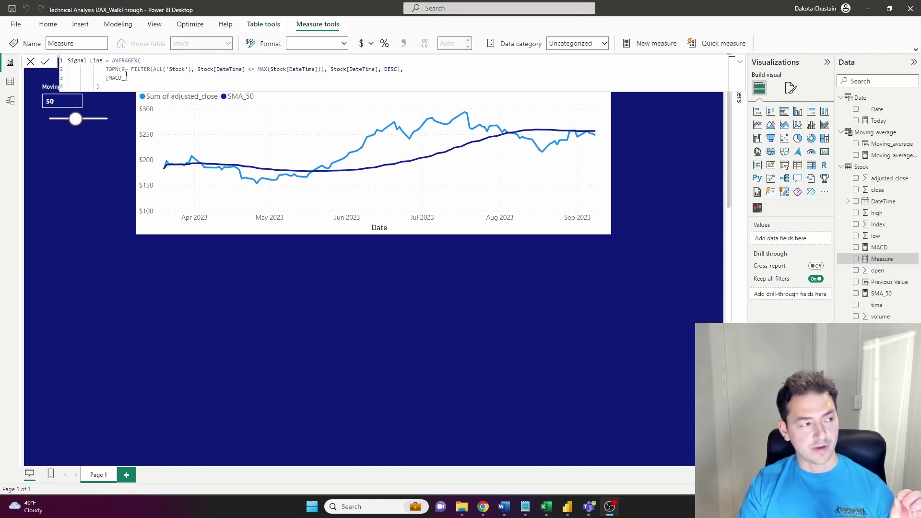
- Commit the Signal Line measure that averages [MACD_] over the 9 most recent Stock rows
left_click_drag(107, 78, 131, 80)
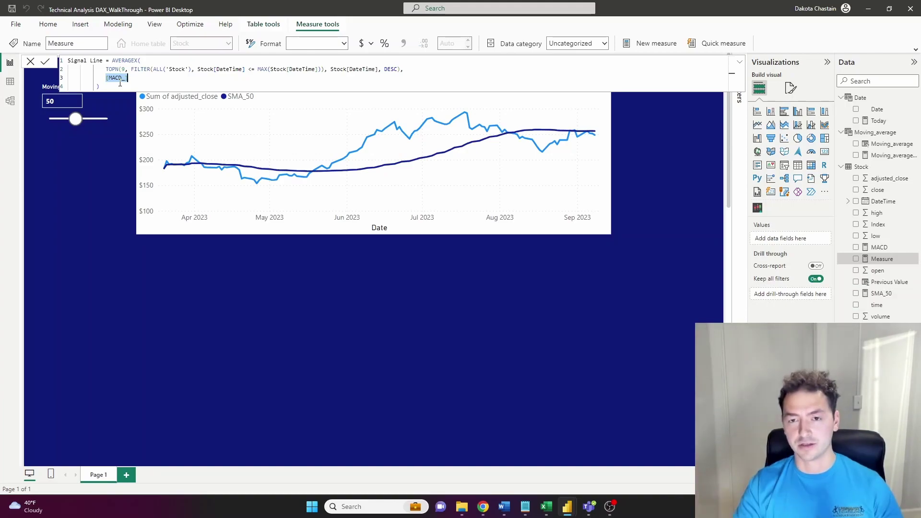
key("Return")
- Place a copy of the TSLA chart below the original and plot MACD and Signal Line instead of SMA_50 and adjusted_close
left_click(522, 241)
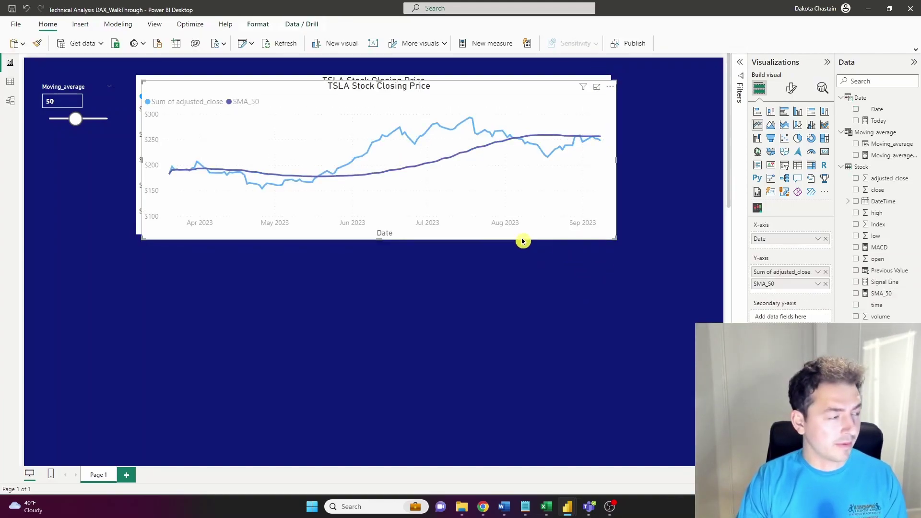
left_click_drag(612, 229, 609, 386)
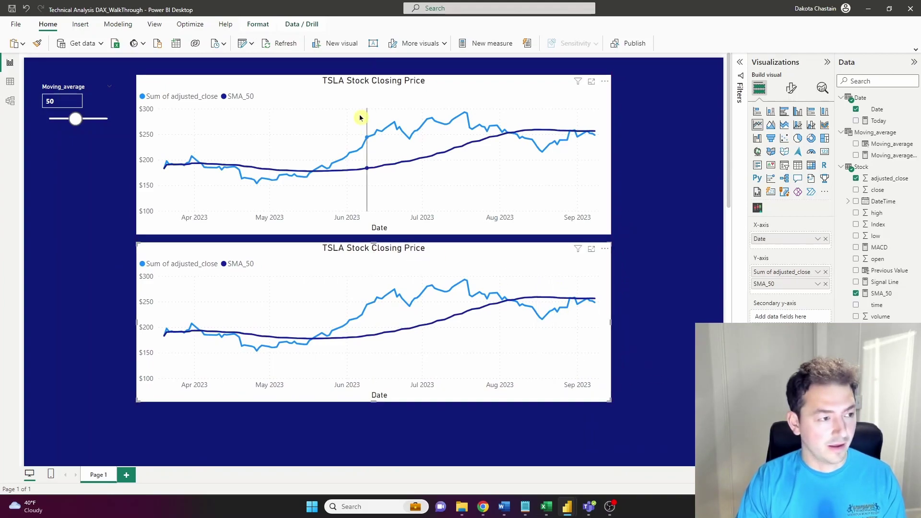
left_click(825, 283)
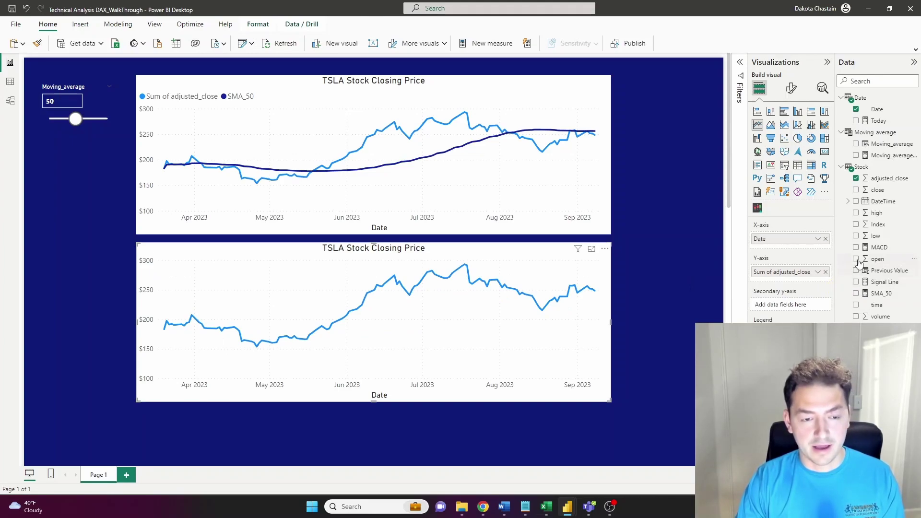
left_click_drag(858, 249, 818, 284)
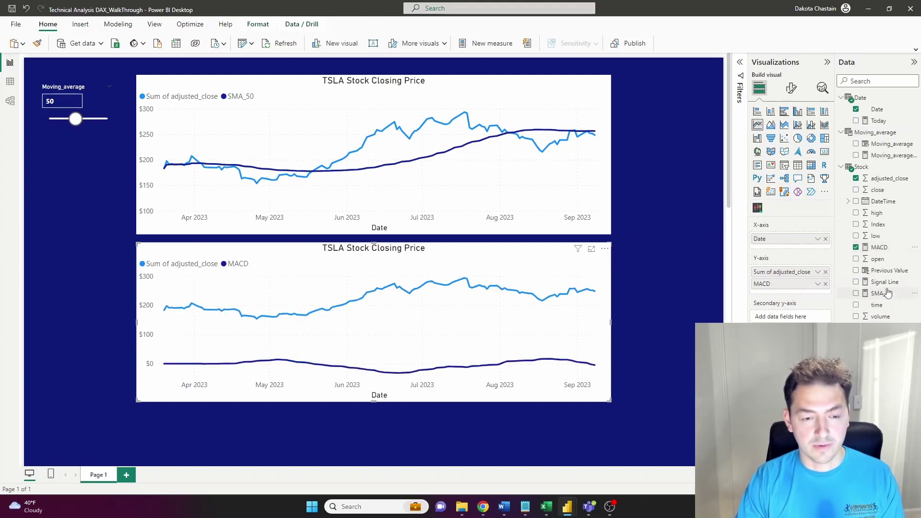
left_click_drag(885, 282, 821, 288)
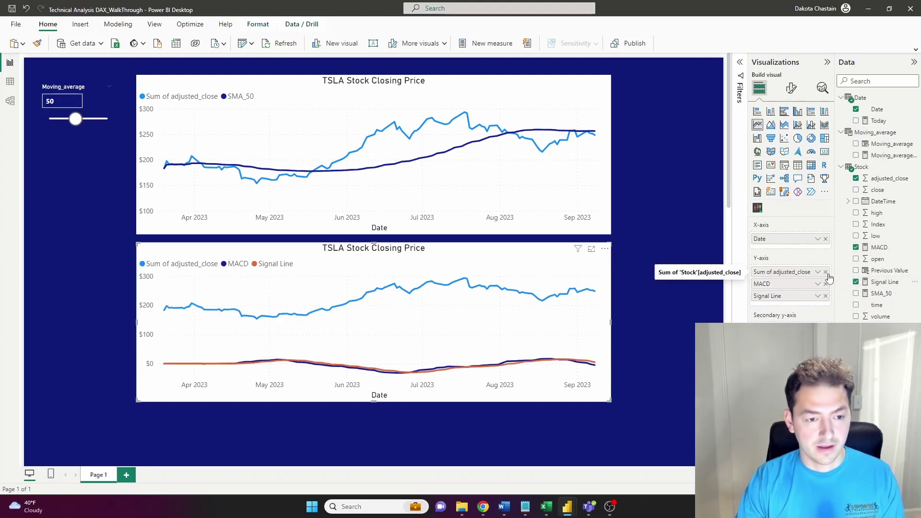
left_click(825, 272)
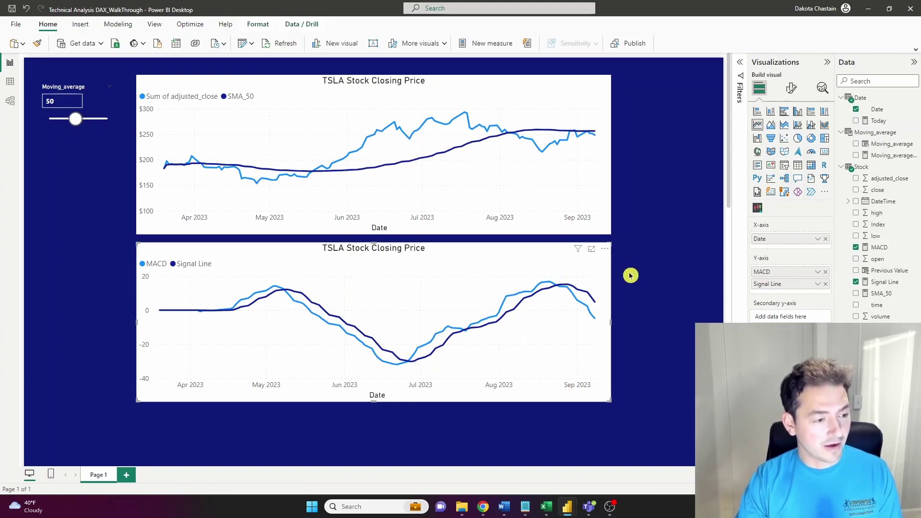
- Show the Stock table's data and open the formula of its Previous Value column
scroll(630, 273, "down", 1)
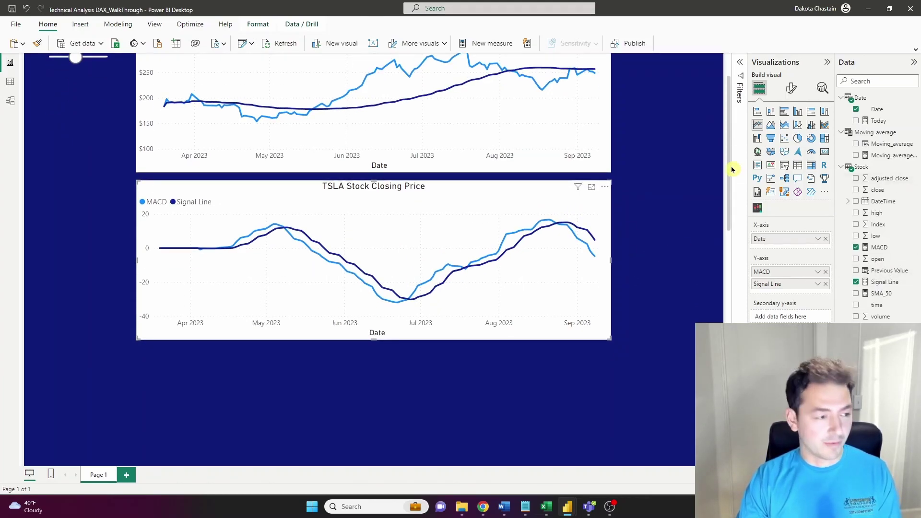
scroll(687, 211, "down", 1)
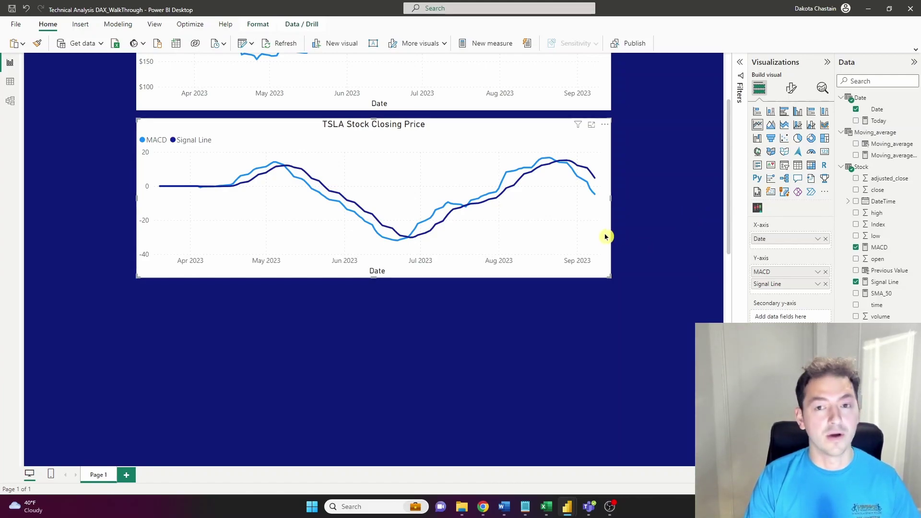
left_click(10, 82)
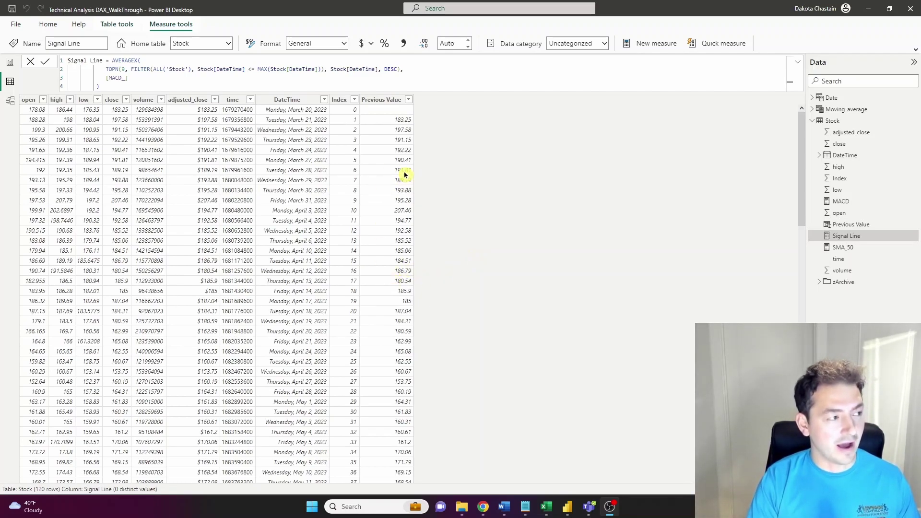
left_click(851, 224)
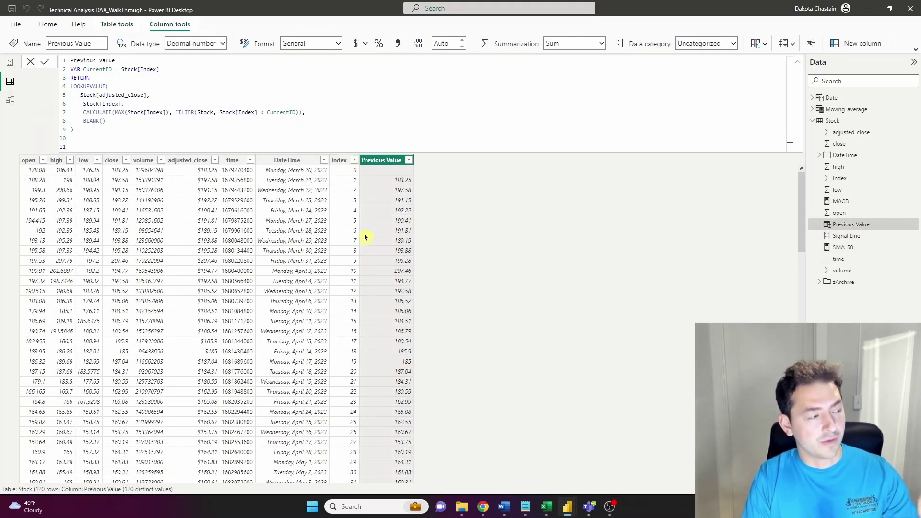
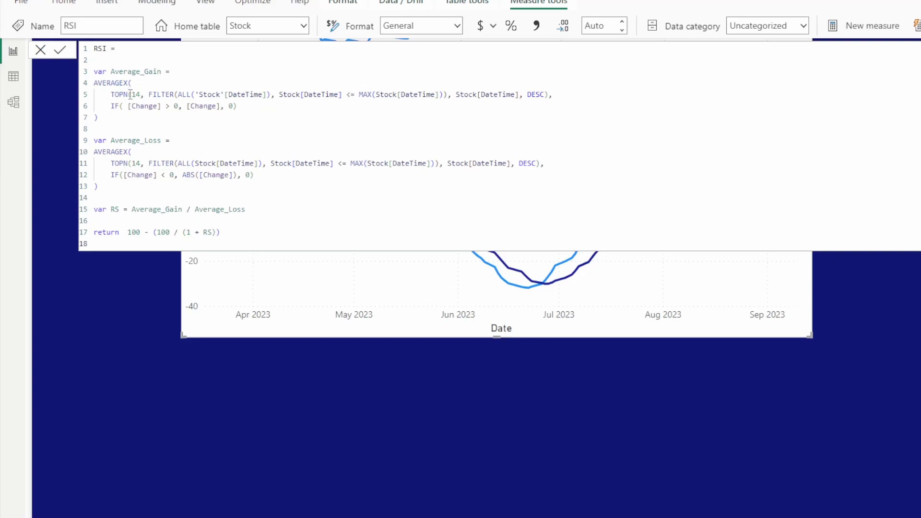
- Examine the RSI measure's Average_Gain variable, including its 14-row TOPN, date filter and positive-change condition
left_click_drag(128, 95, 140, 95)
left_click(95, 82)
left_click_drag(95, 83, 141, 94)
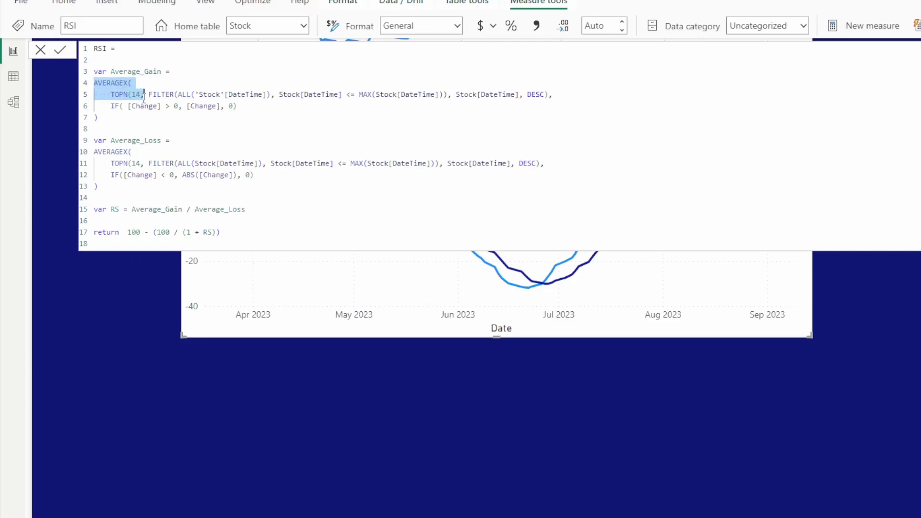
left_click(123, 95)
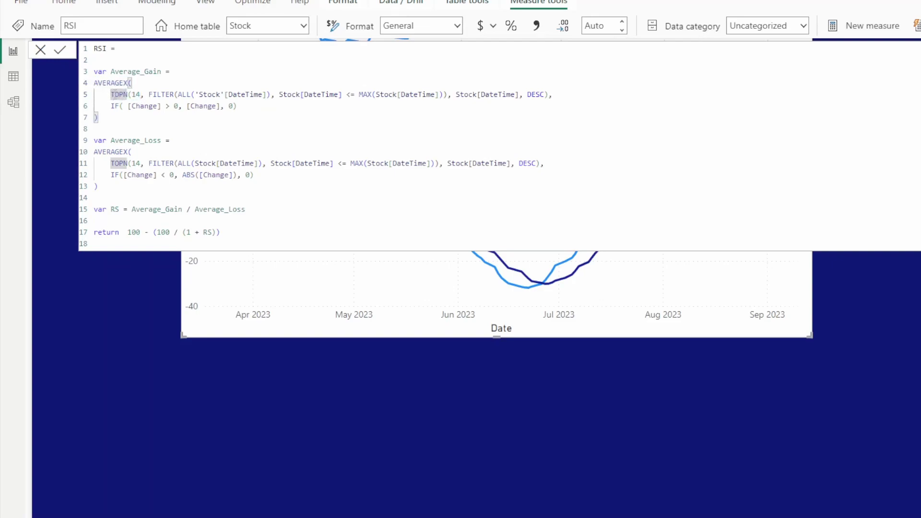
left_click_drag(107, 94, 136, 94)
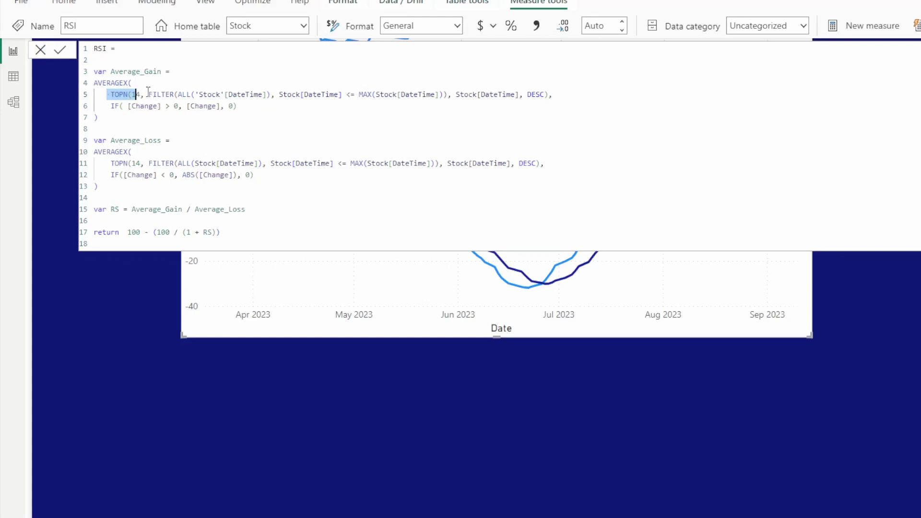
left_click_drag(148, 95, 446, 90)
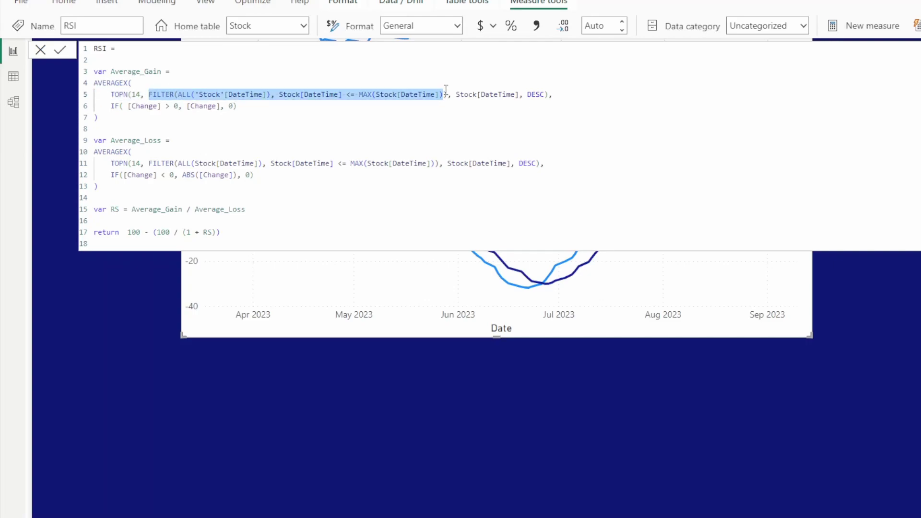
left_click(132, 95)
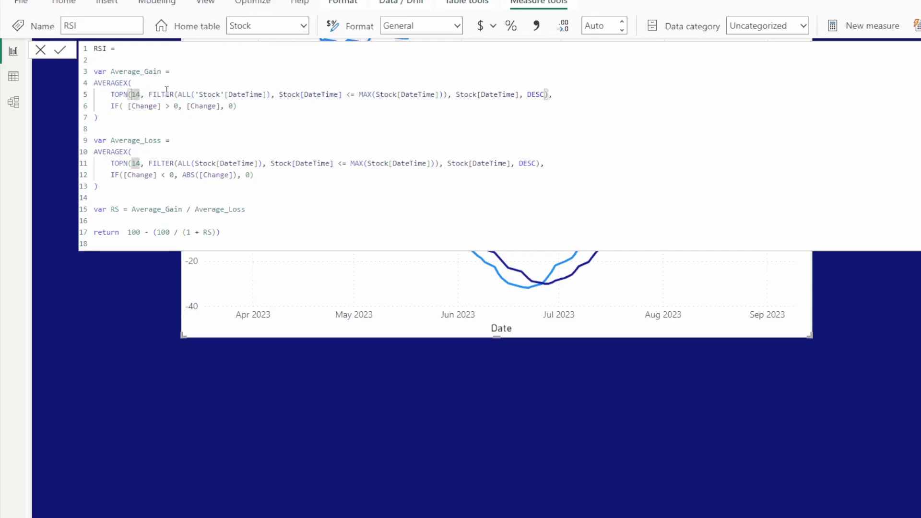
left_click_drag(149, 94, 449, 89)
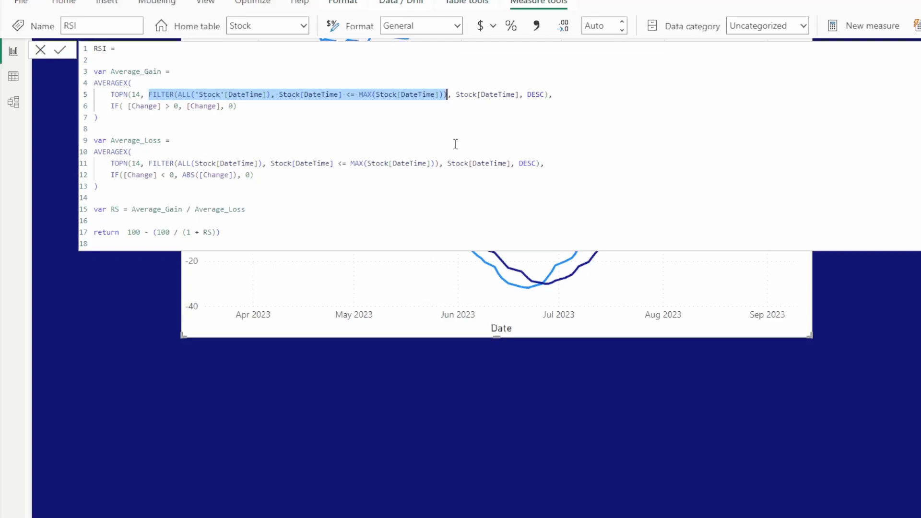
left_click(111, 106)
left_click_drag(111, 105, 220, 106)
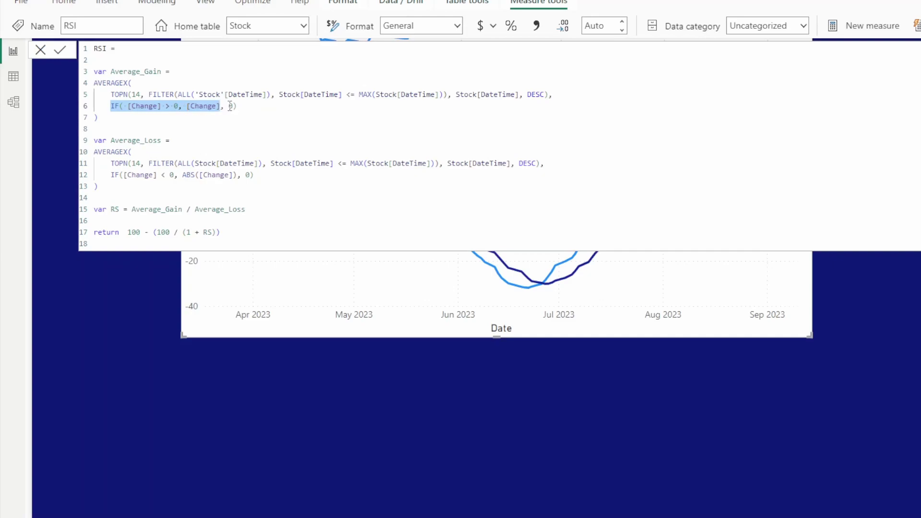
left_click_drag(110, 71, 165, 72)
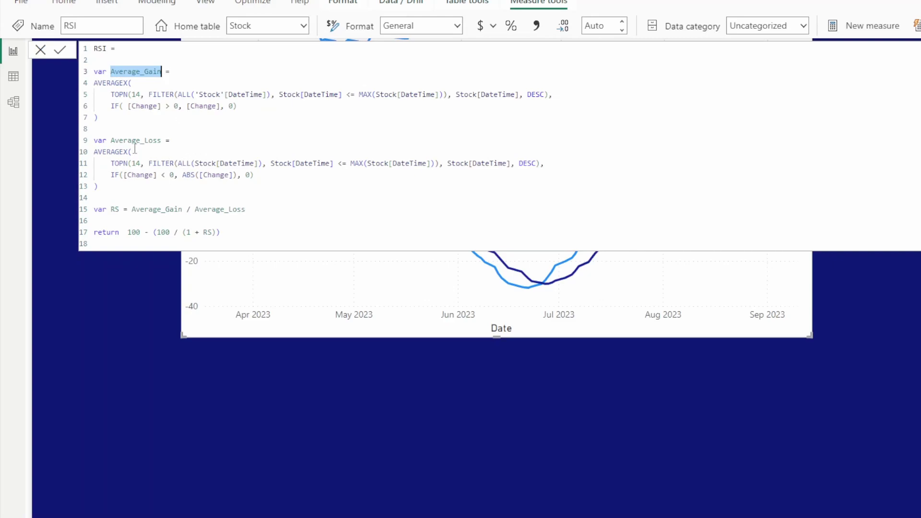
- Review the Average_Loss, RS and return expressions of the RSI measure and commit it
left_click_drag(111, 140, 162, 140)
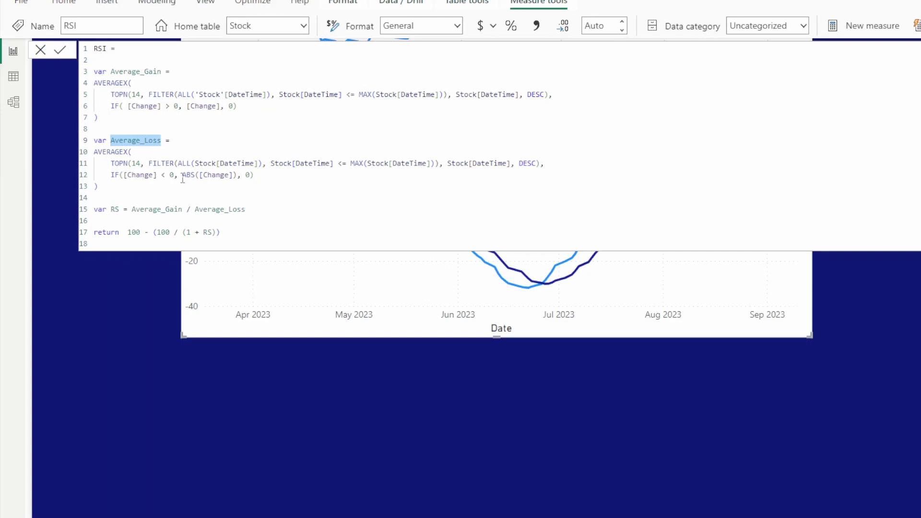
left_click_drag(182, 176, 240, 177)
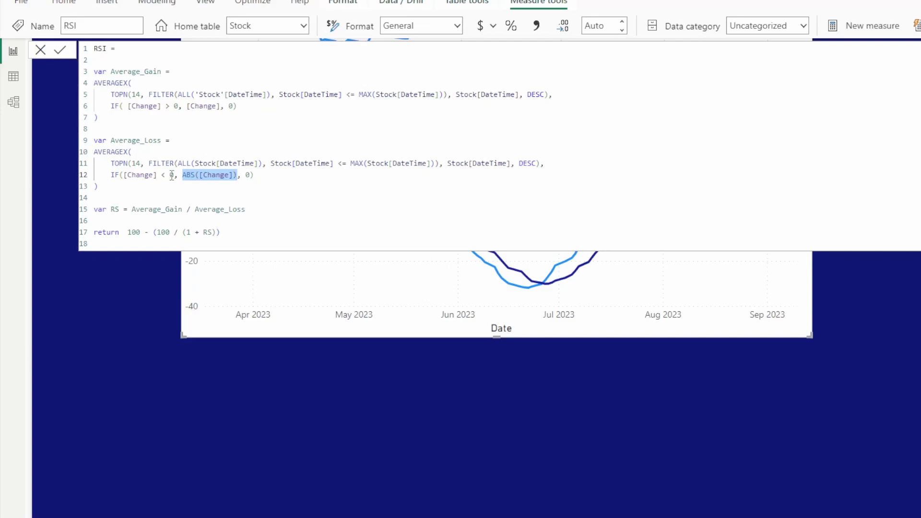
left_click_drag(124, 174, 178, 177)
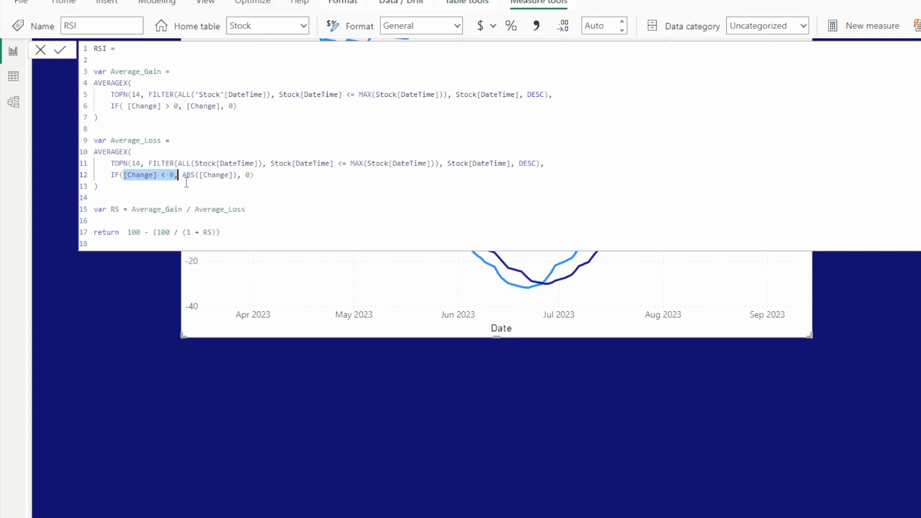
left_click_drag(183, 175, 237, 177)
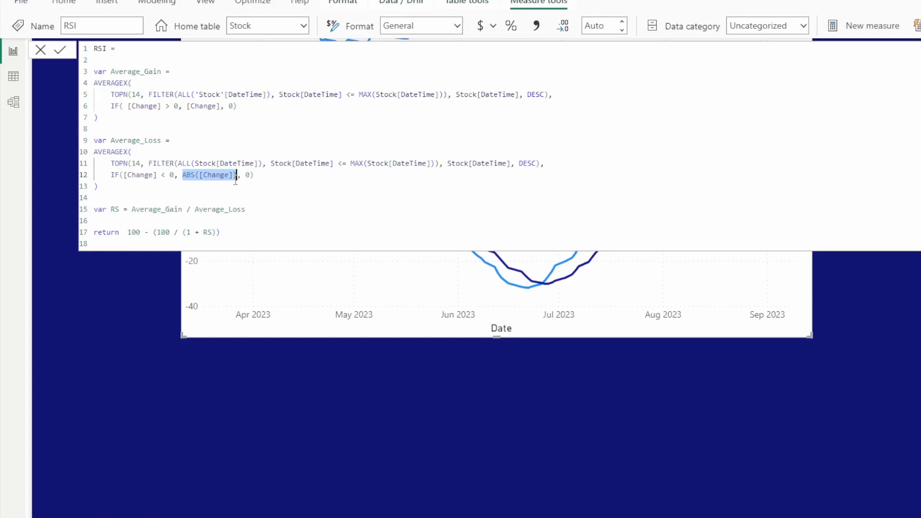
left_click_drag(132, 209, 253, 210)
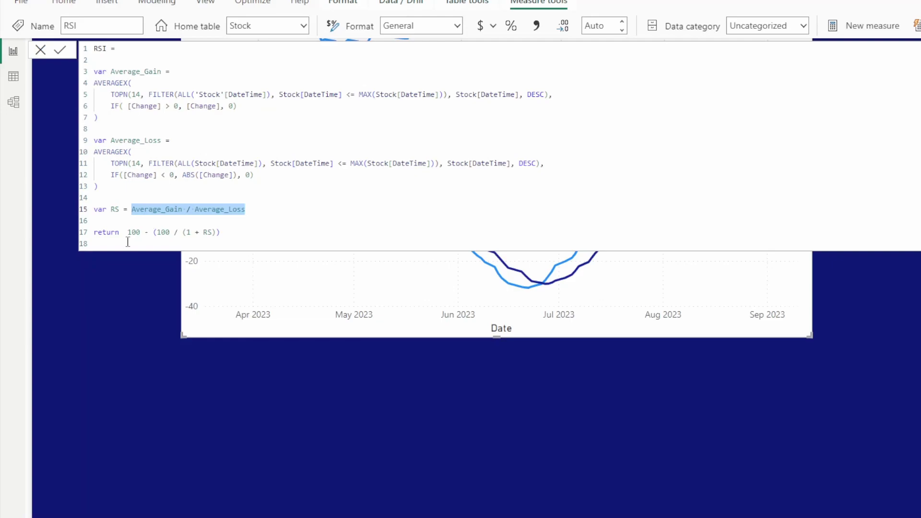
left_click_drag(128, 233, 221, 232)
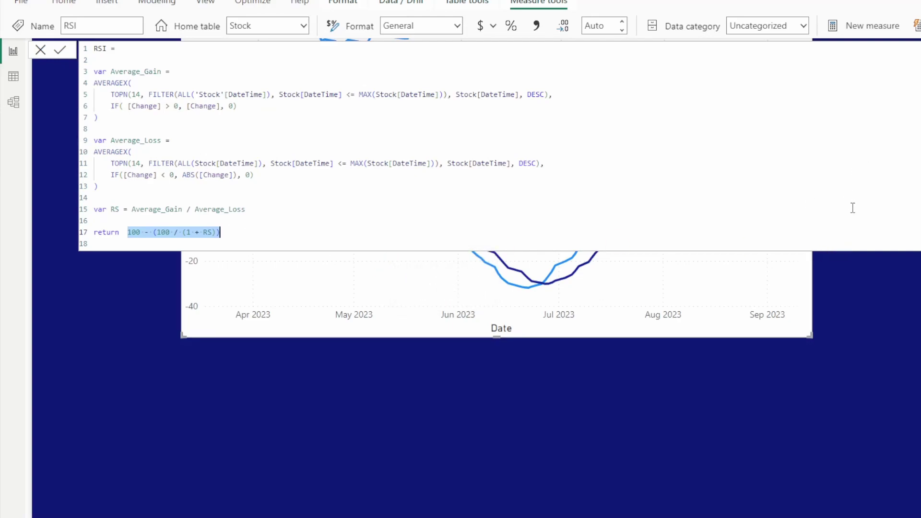
key("Return")
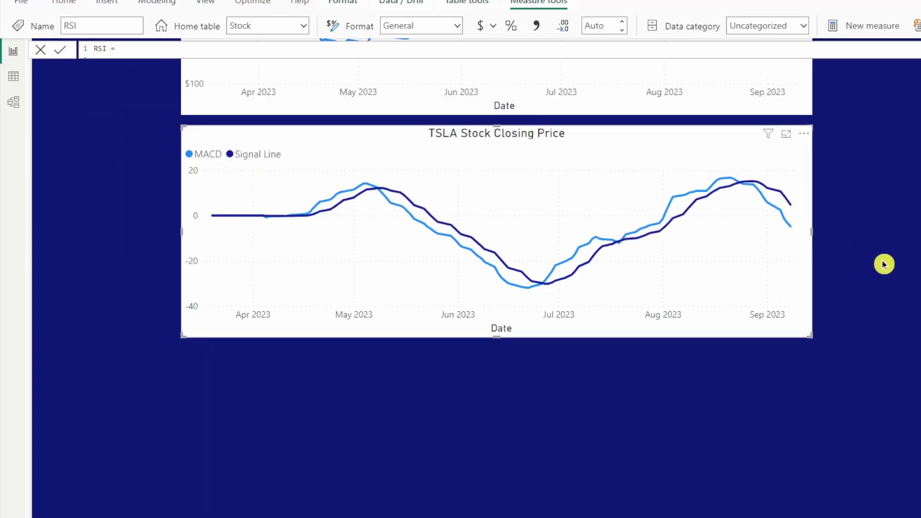
- Duplicate the MACD and Signal Line chart and place the copy directly below the original
left_click(842, 251)
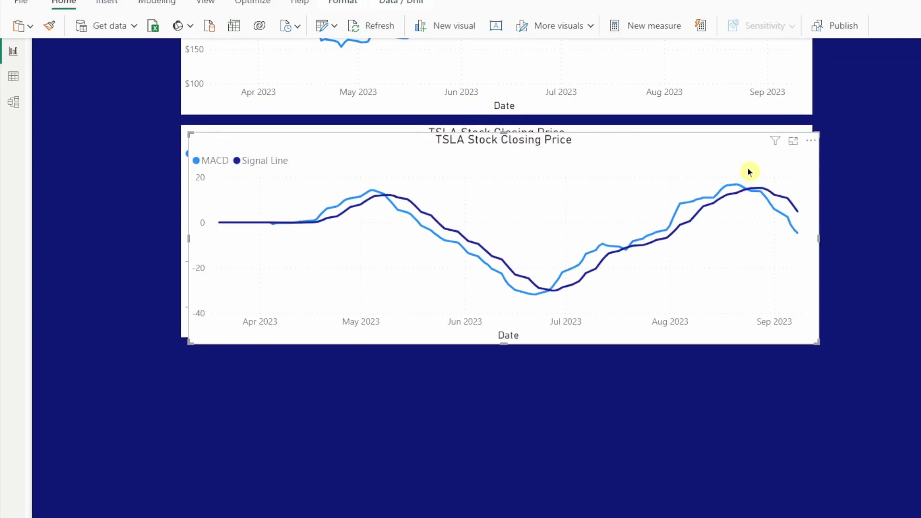
key("ctrl+c")
key("ctrl+v")
left_click_drag(736, 142, 734, 362)
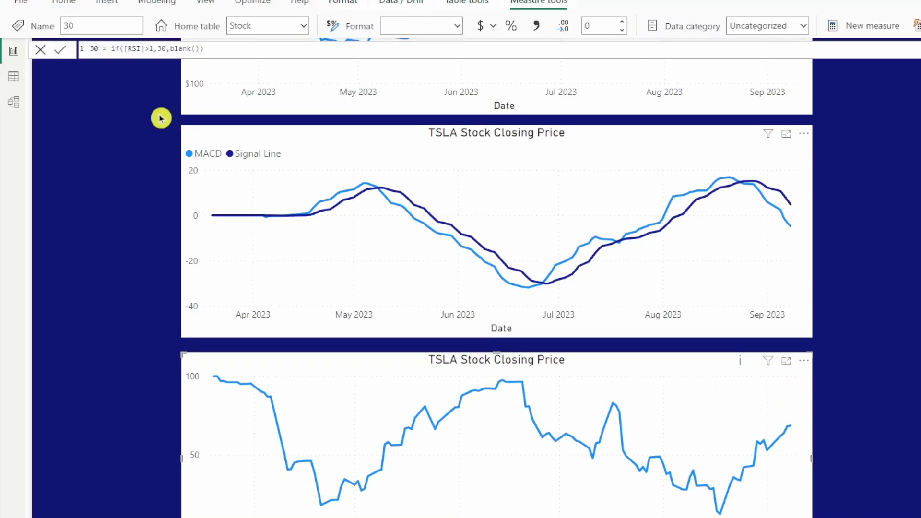
- Add the threshold measures 30 and 70 to the RSI chart's Y-axis, with 70 above RSI and 30 below it
left_click(197, 54)
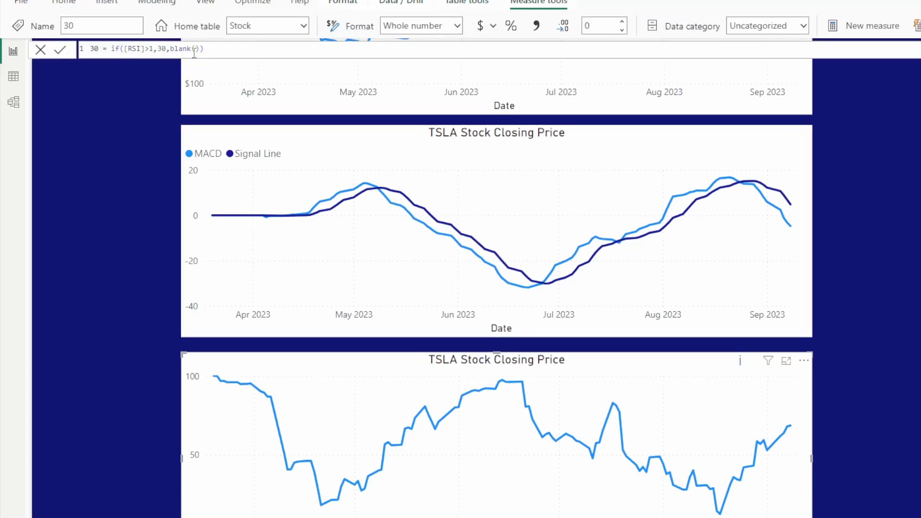
scroll(805, 403, "down", 2)
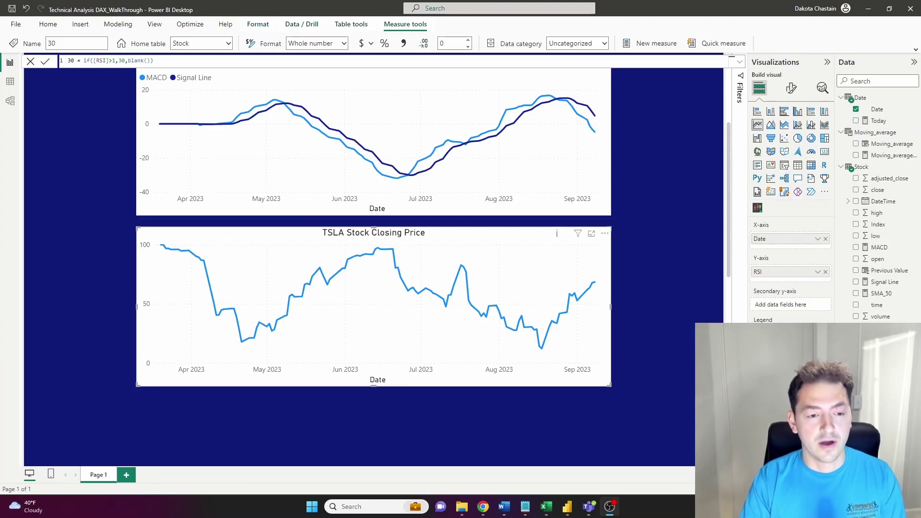
left_click_drag(877, 328, 796, 283)
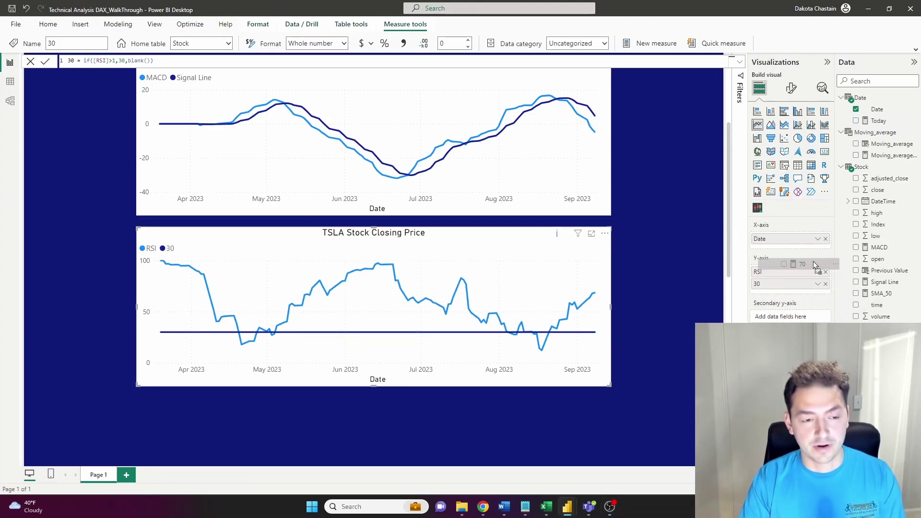
left_click_drag(814, 272, 814, 271)
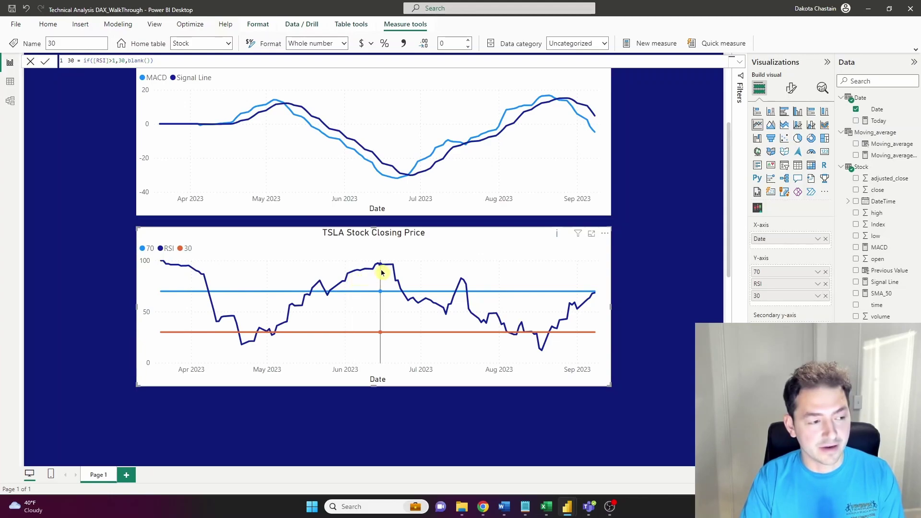
- Compare the RSI chart's crossings of the 70 and 30 lines with the price movements in the TSLA closing price chart
mouse_move(381, 271)
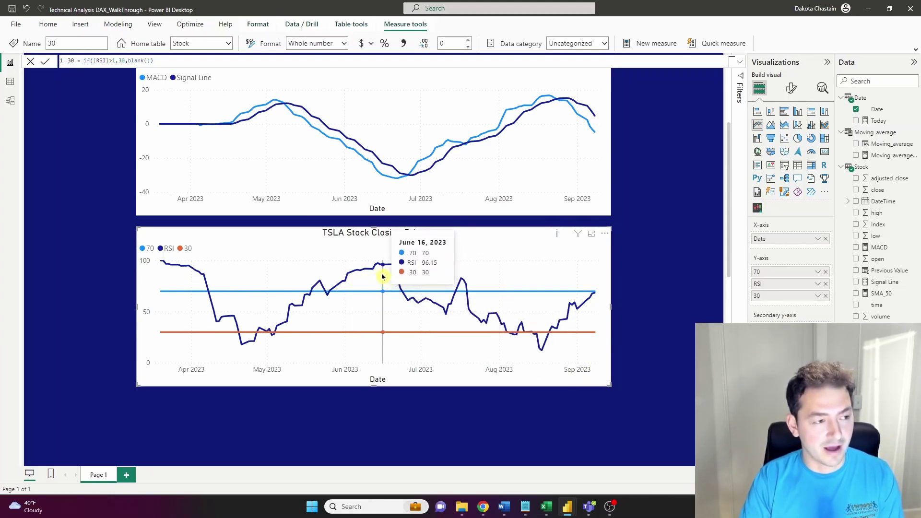
scroll(385, 282, "up", 4)
scroll(405, 153, "down", 4)
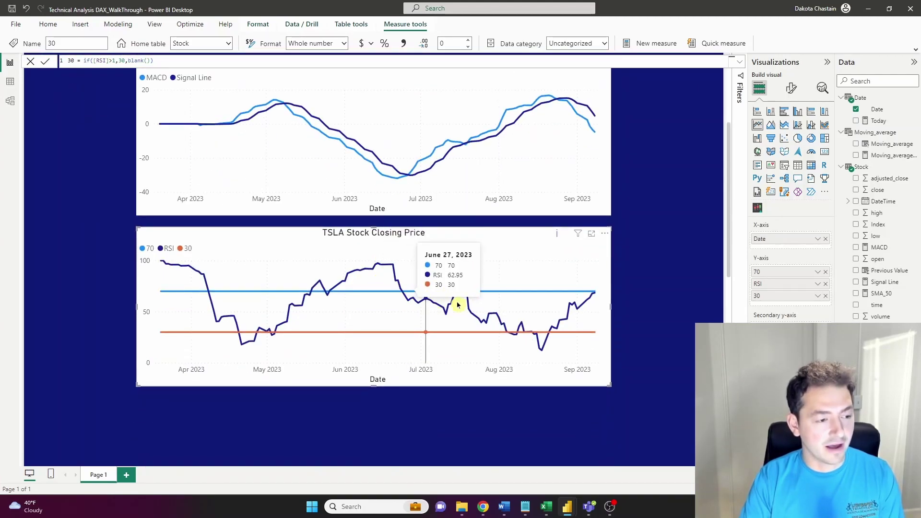
scroll(544, 288, "up", 4)
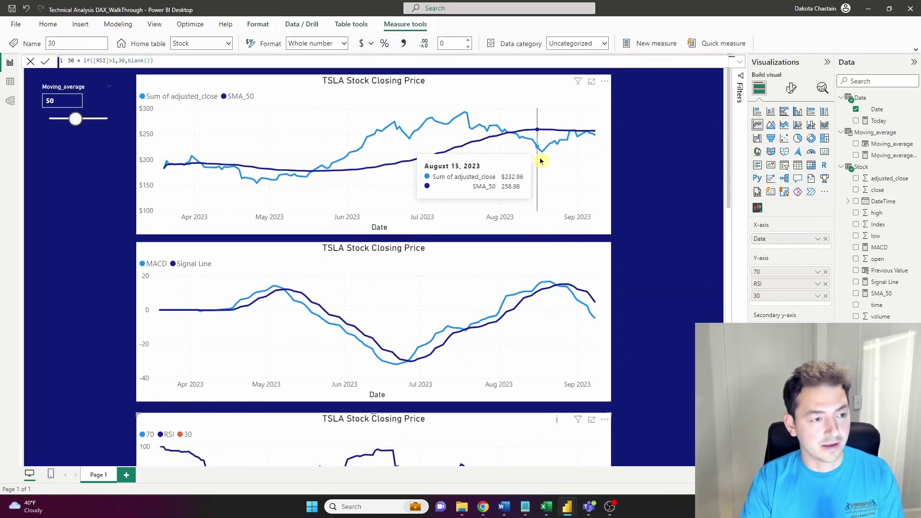
scroll(540, 165, "down", 4)
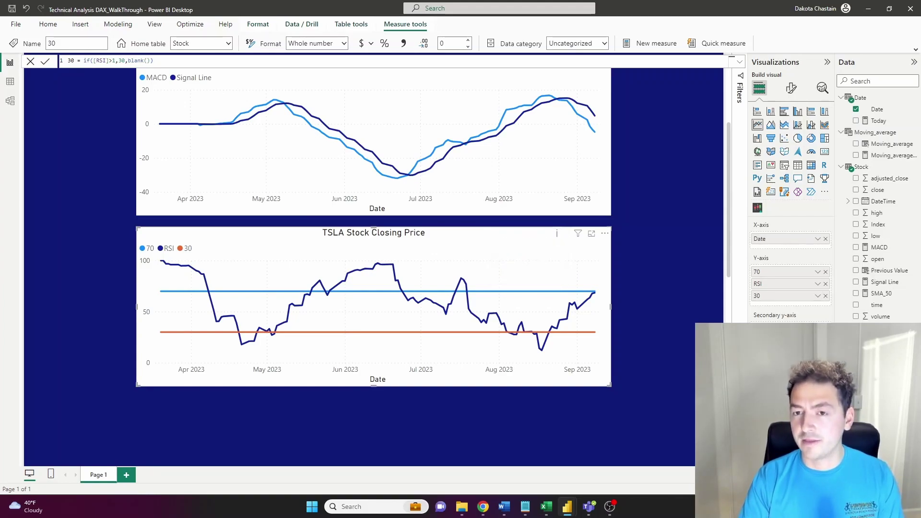
scroll(633, 315, "up", 3)
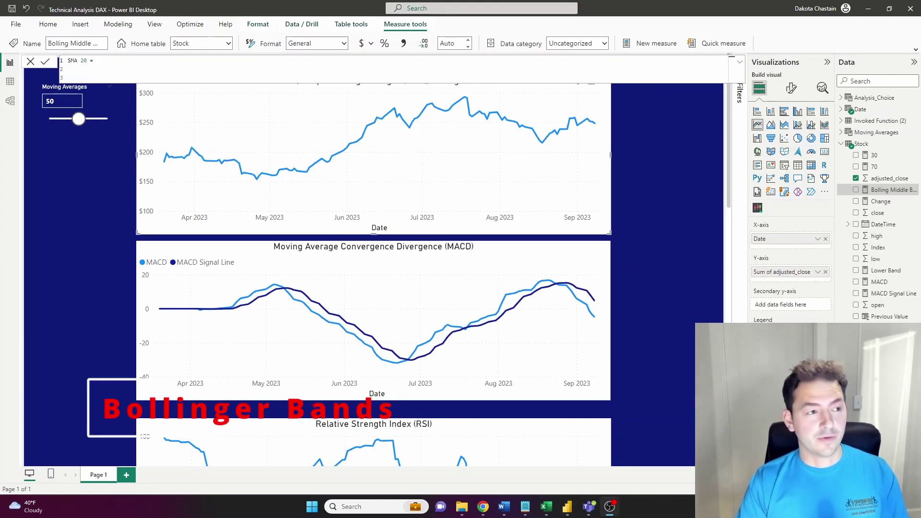
- Fill in the SMA 20 measure as an AVERAGEX of Stock[adjusted_close] over the latest 20 rows by DateTime and review its formula
left_click(158, 62)
key("ctrl+v")
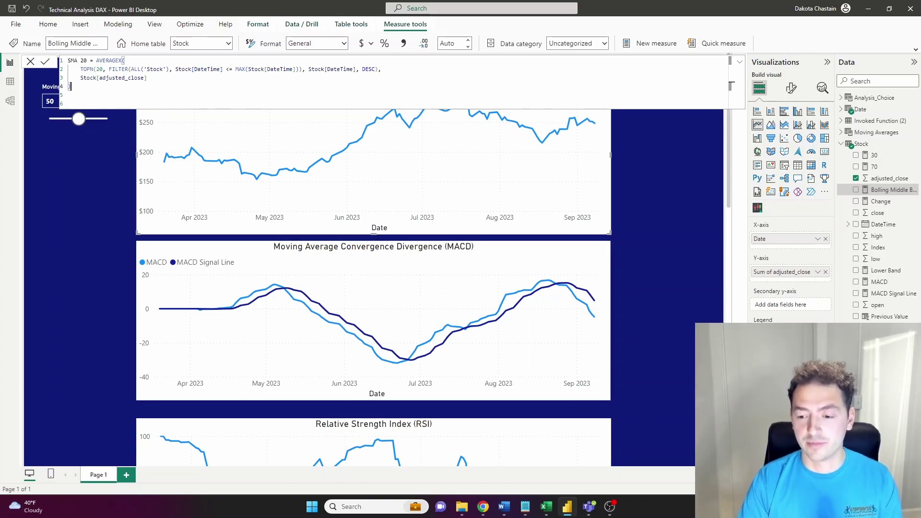
key("alt+Tab")
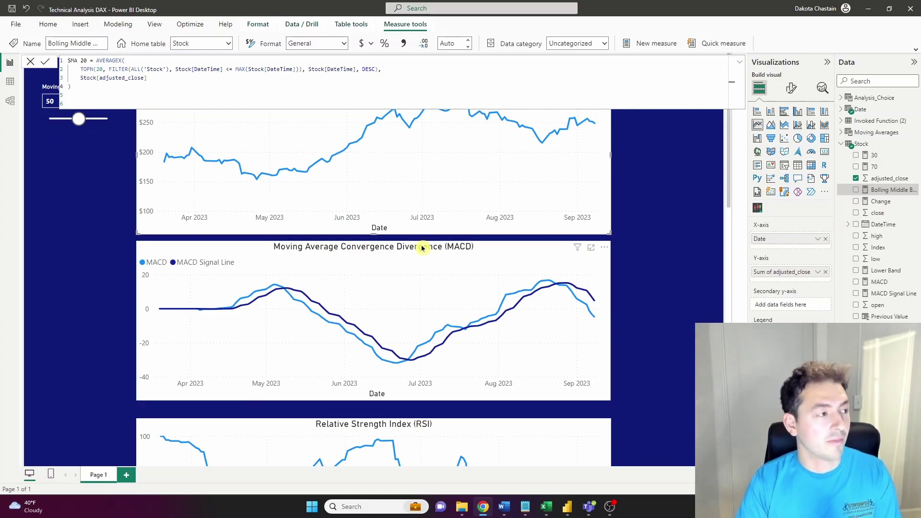
left_click(165, 79)
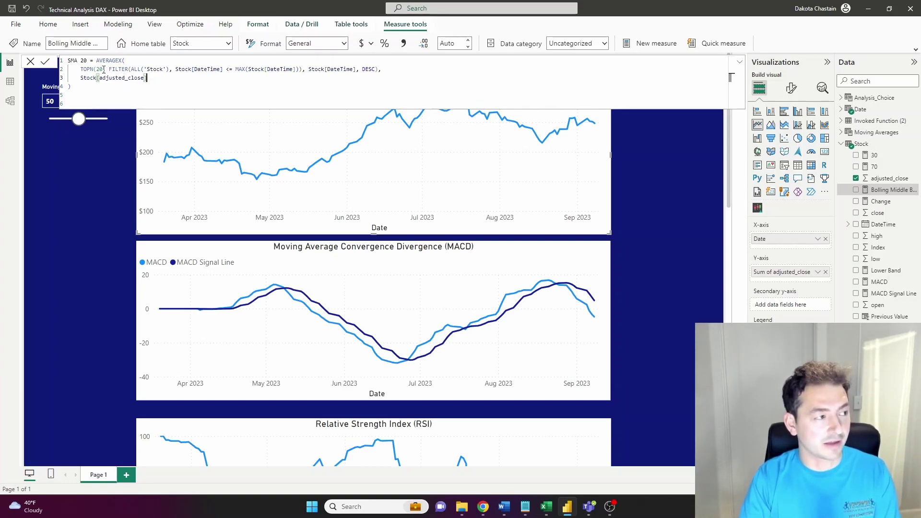
left_click_drag(103, 70, 90, 69)
left_click(104, 92)
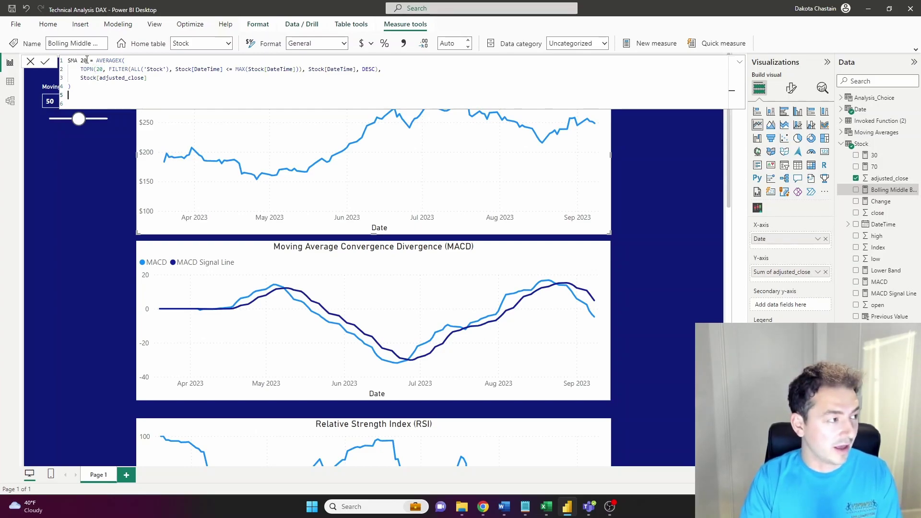
- Rename the SMA 20 measure in its formula to Middle Bollinger Band
left_click_drag(88, 61, 58, 60)
type("Middle ")
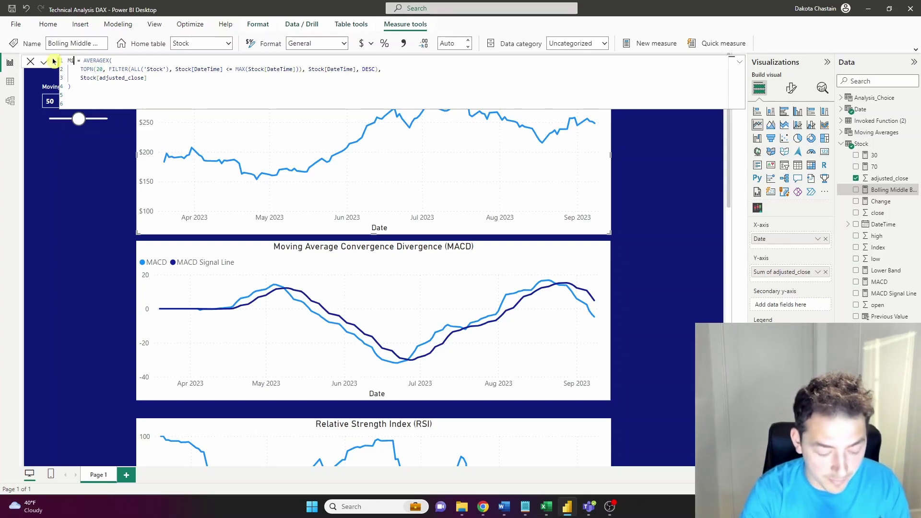
type("Bollinger Ban")
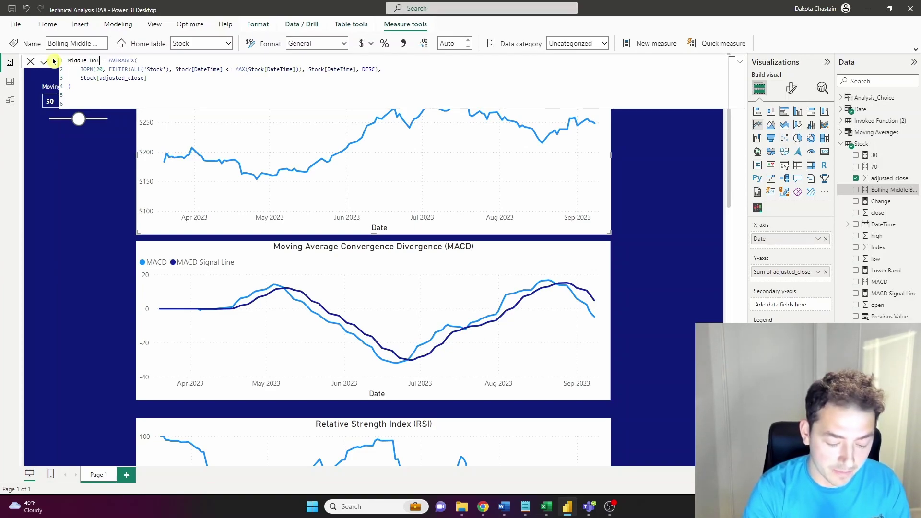
type("d")
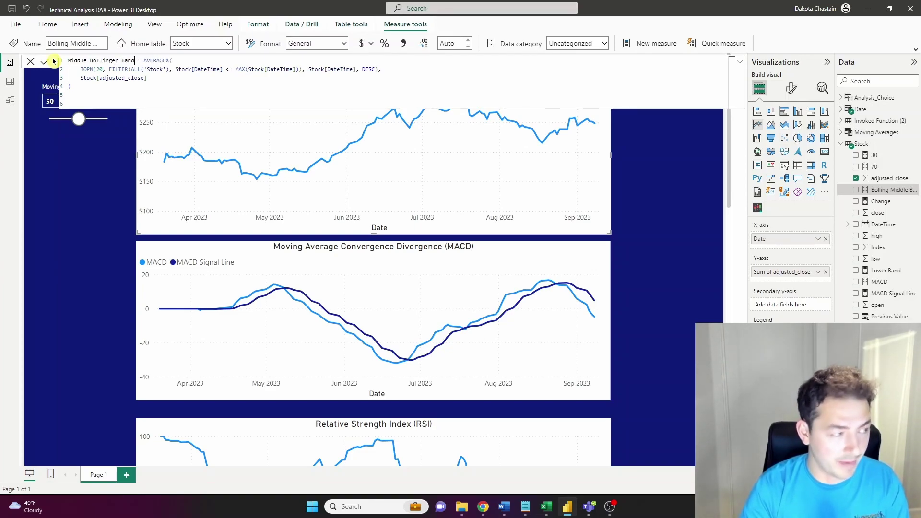
left_click(92, 86)
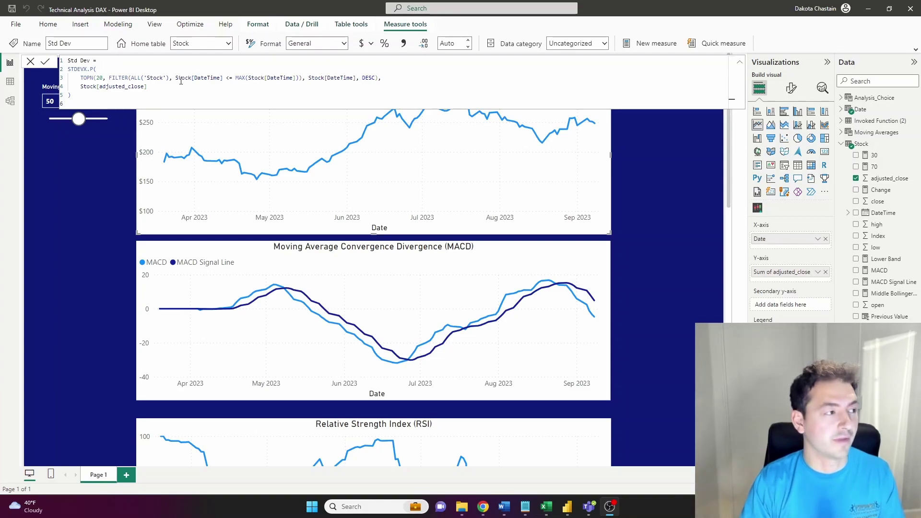
- Examine the Std Dev measure's STDEVX.P function, its 20-row TOPN and the adjusted_close expression
double_click(81, 69)
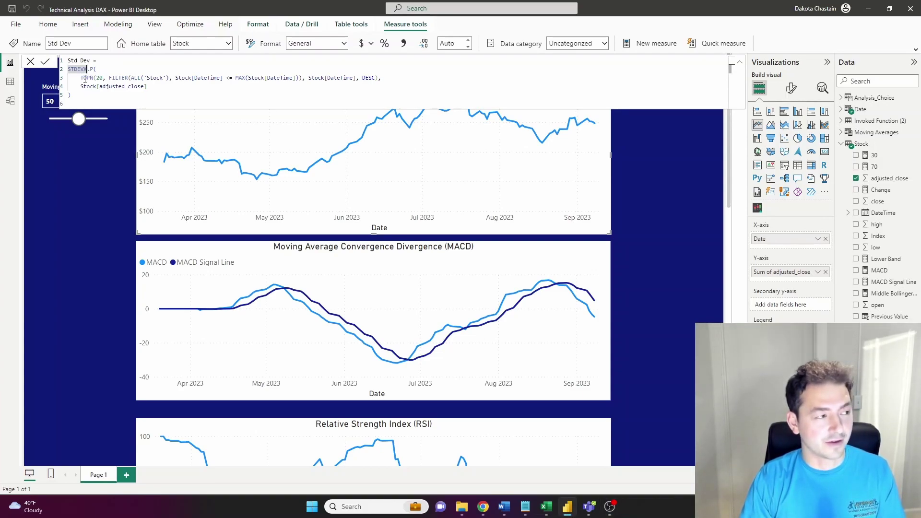
left_click(83, 94)
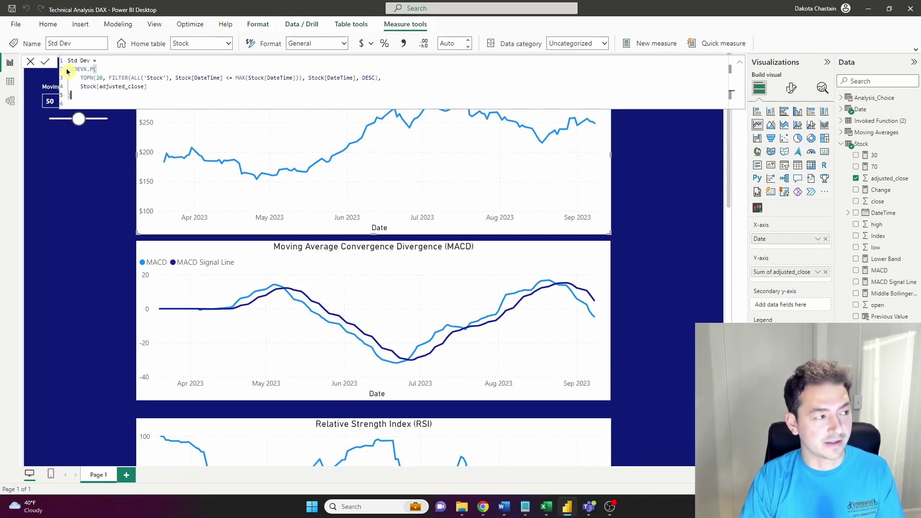
left_click_drag(68, 69, 89, 70)
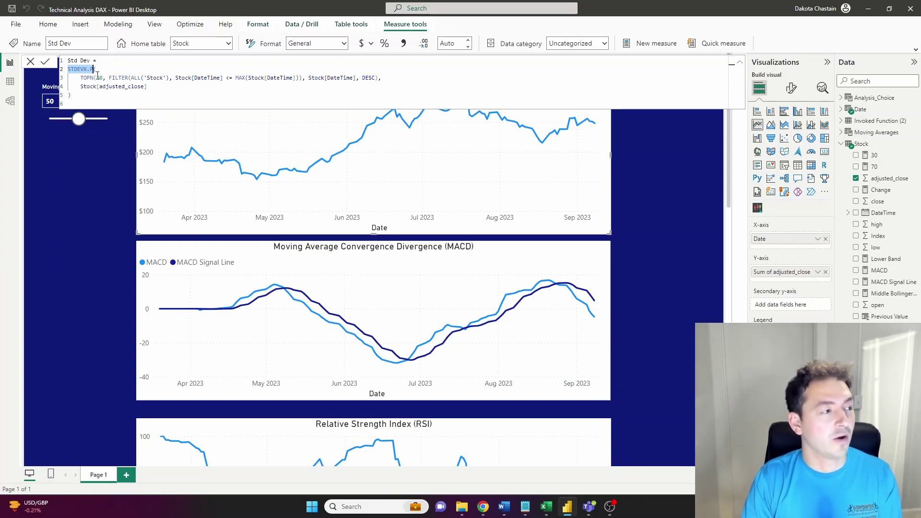
left_click_drag(96, 78, 103, 77)
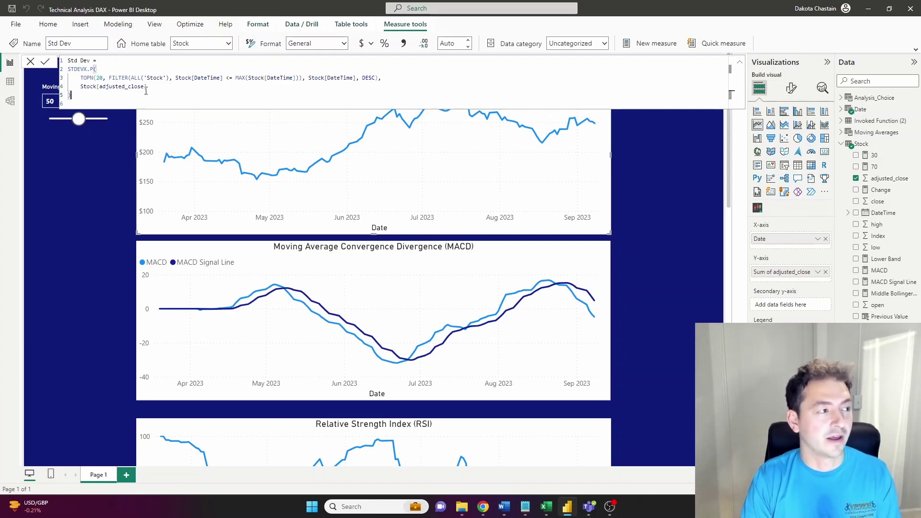
left_click_drag(147, 86, 74, 87)
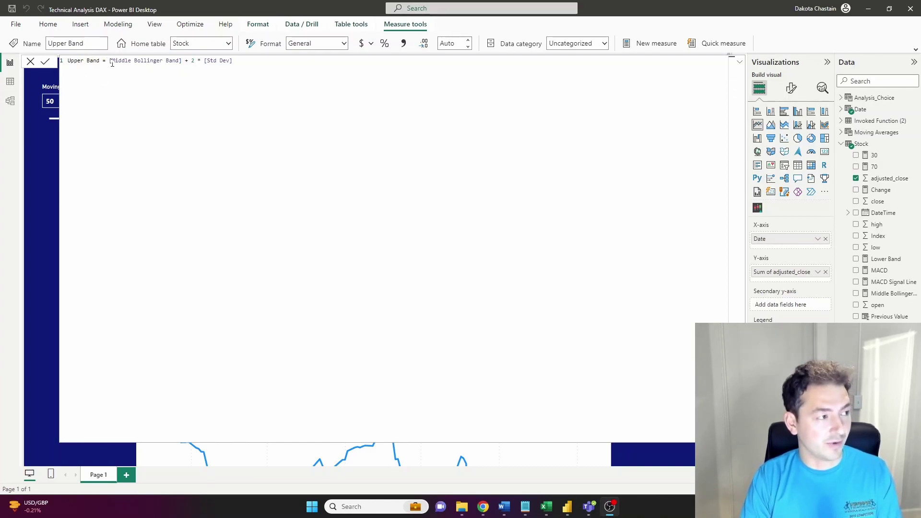
- Review the Upper Band expression [Middle Bollinger Band] + 2 * [Std Dev] and commit the measure
left_click_drag(106, 63, 244, 63)
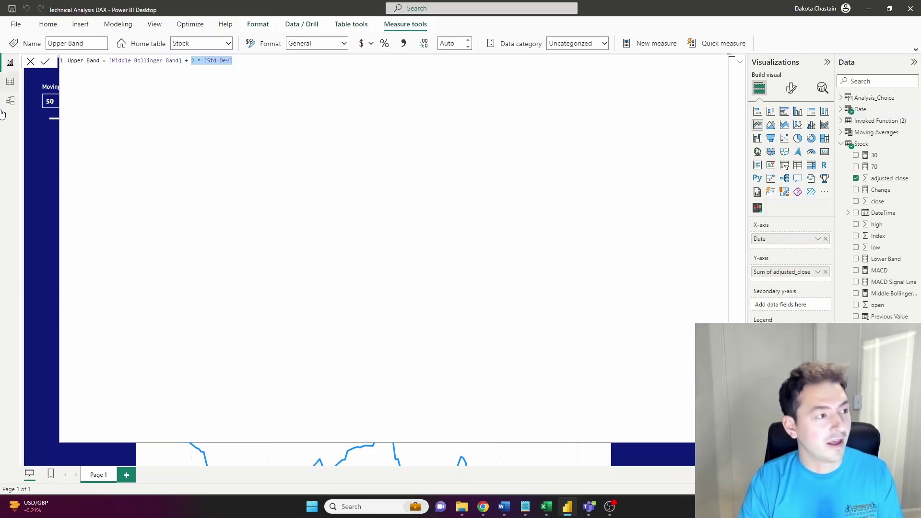
left_click(188, 63)
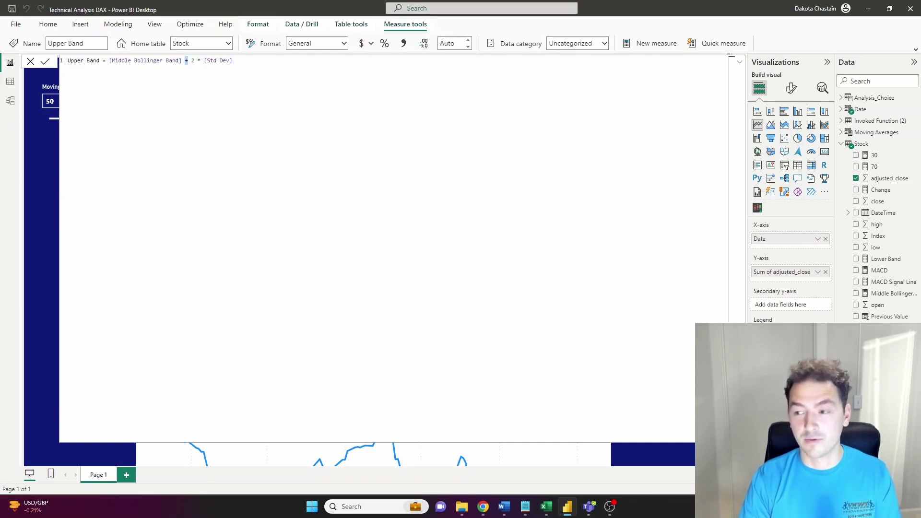
key("Return")
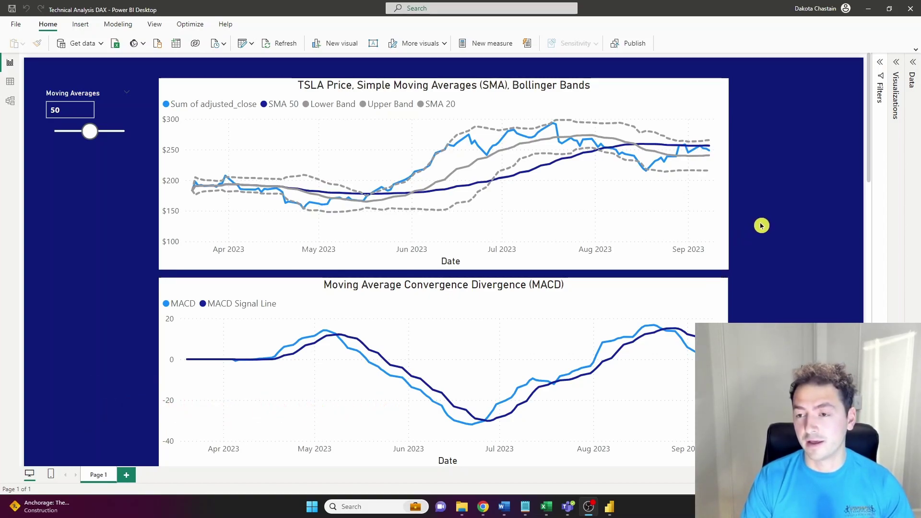
- Review the finished report page with the TSLA price and Bollinger Bands, MACD and RSI charts
scroll(761, 225, "down", 3)
scroll(761, 226, "down", 3)
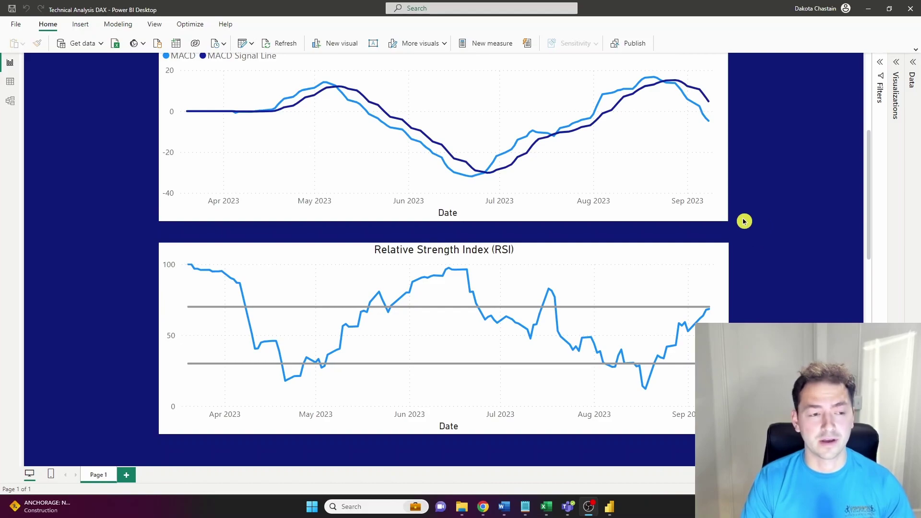
scroll(744, 221, "up", 5)
scroll(744, 222, "up", 1)
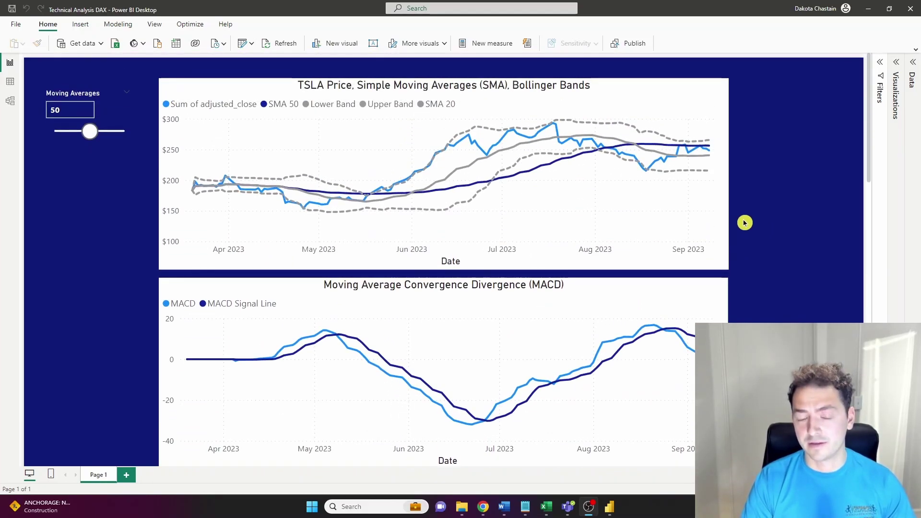